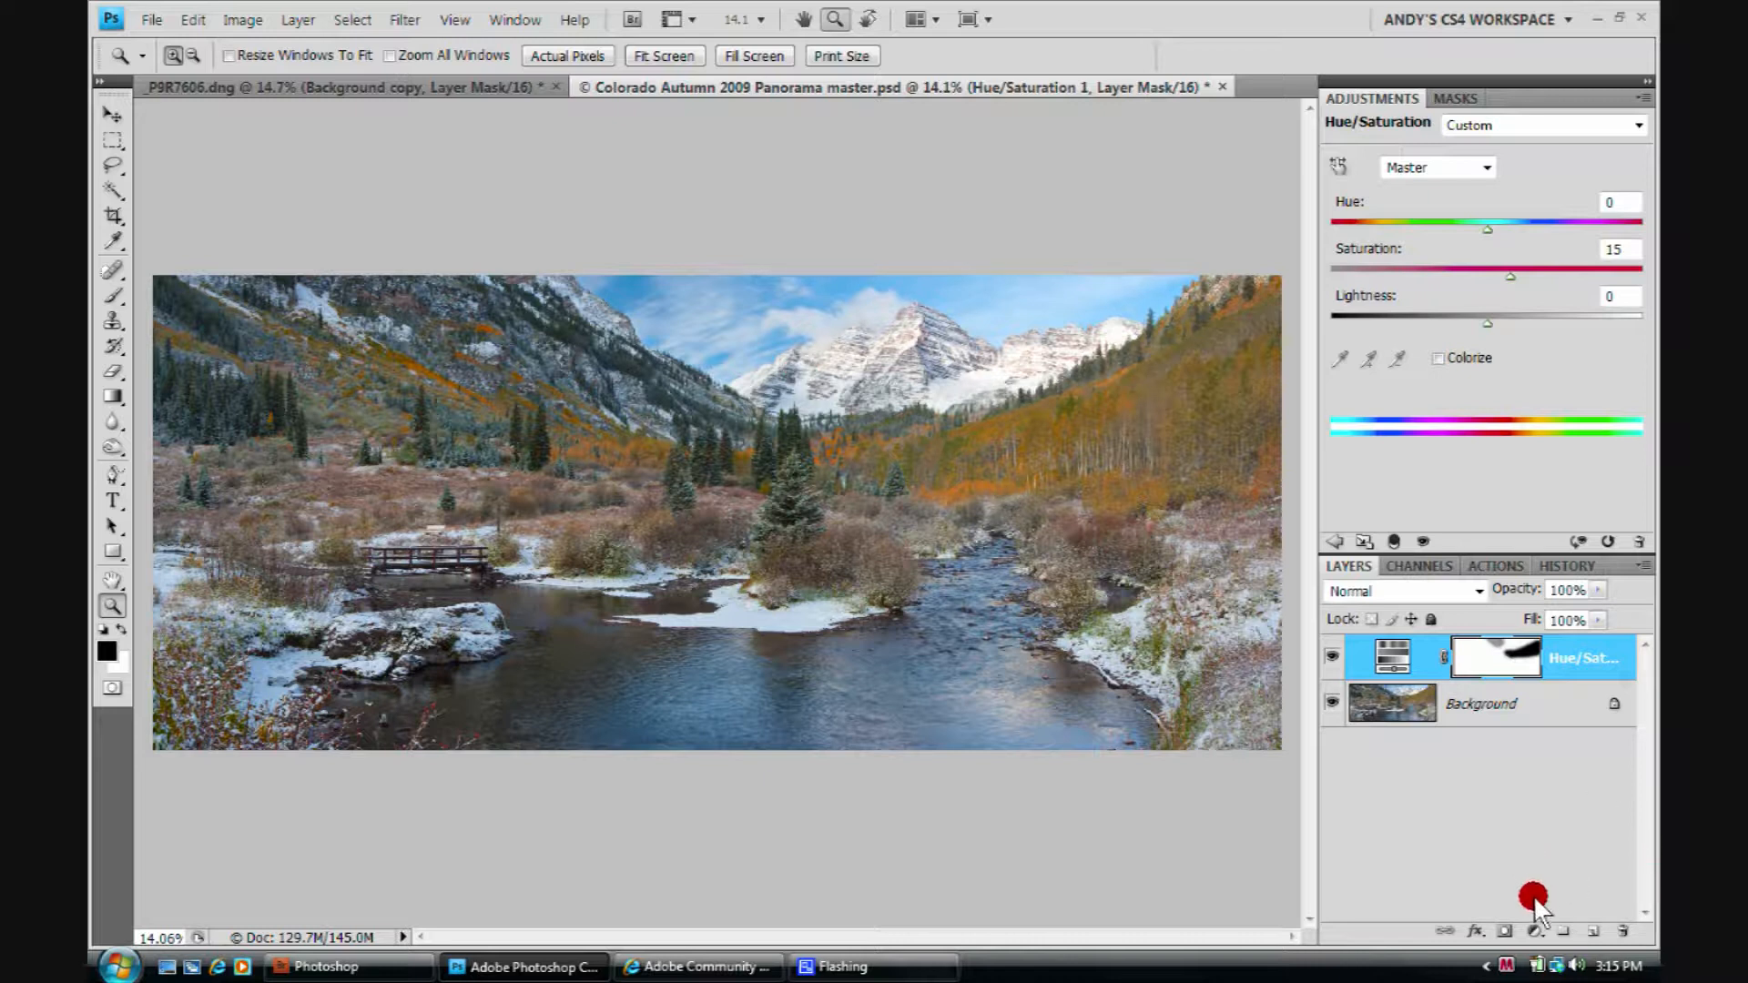
Add a Levels adjustment layer above the Hue/Saturation layer and set its midtone input level to 0.90.
left_click(1532, 931)
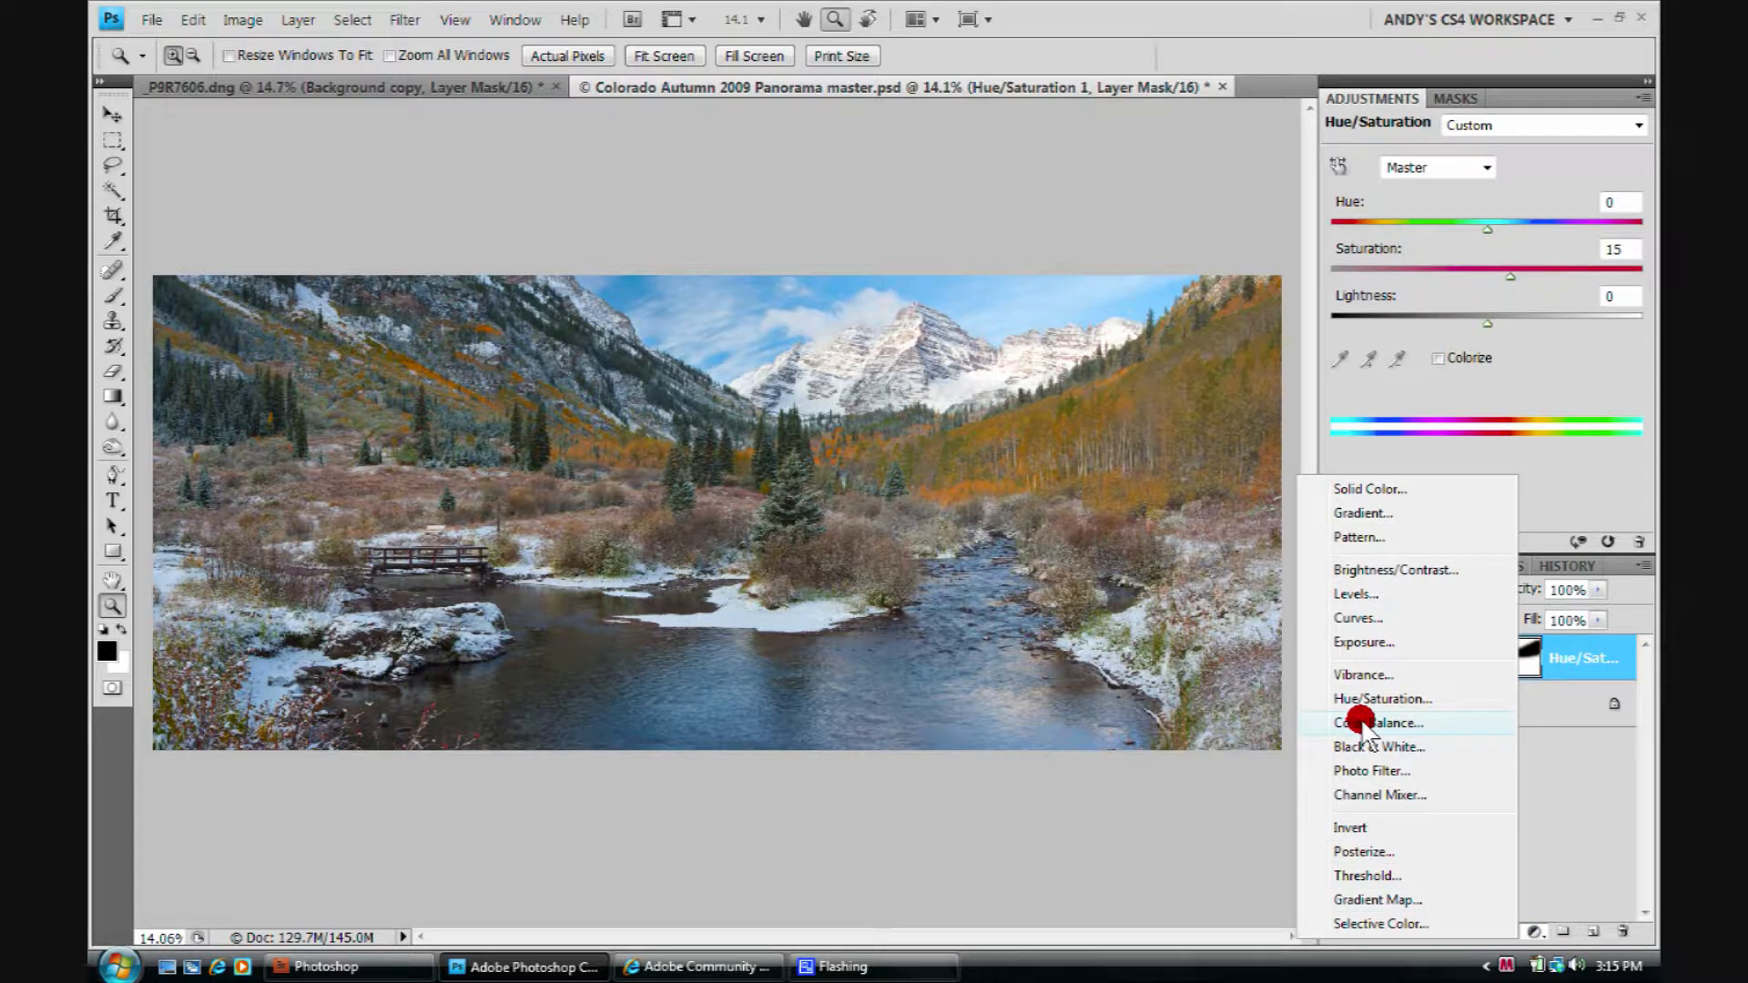
left_click(1356, 593)
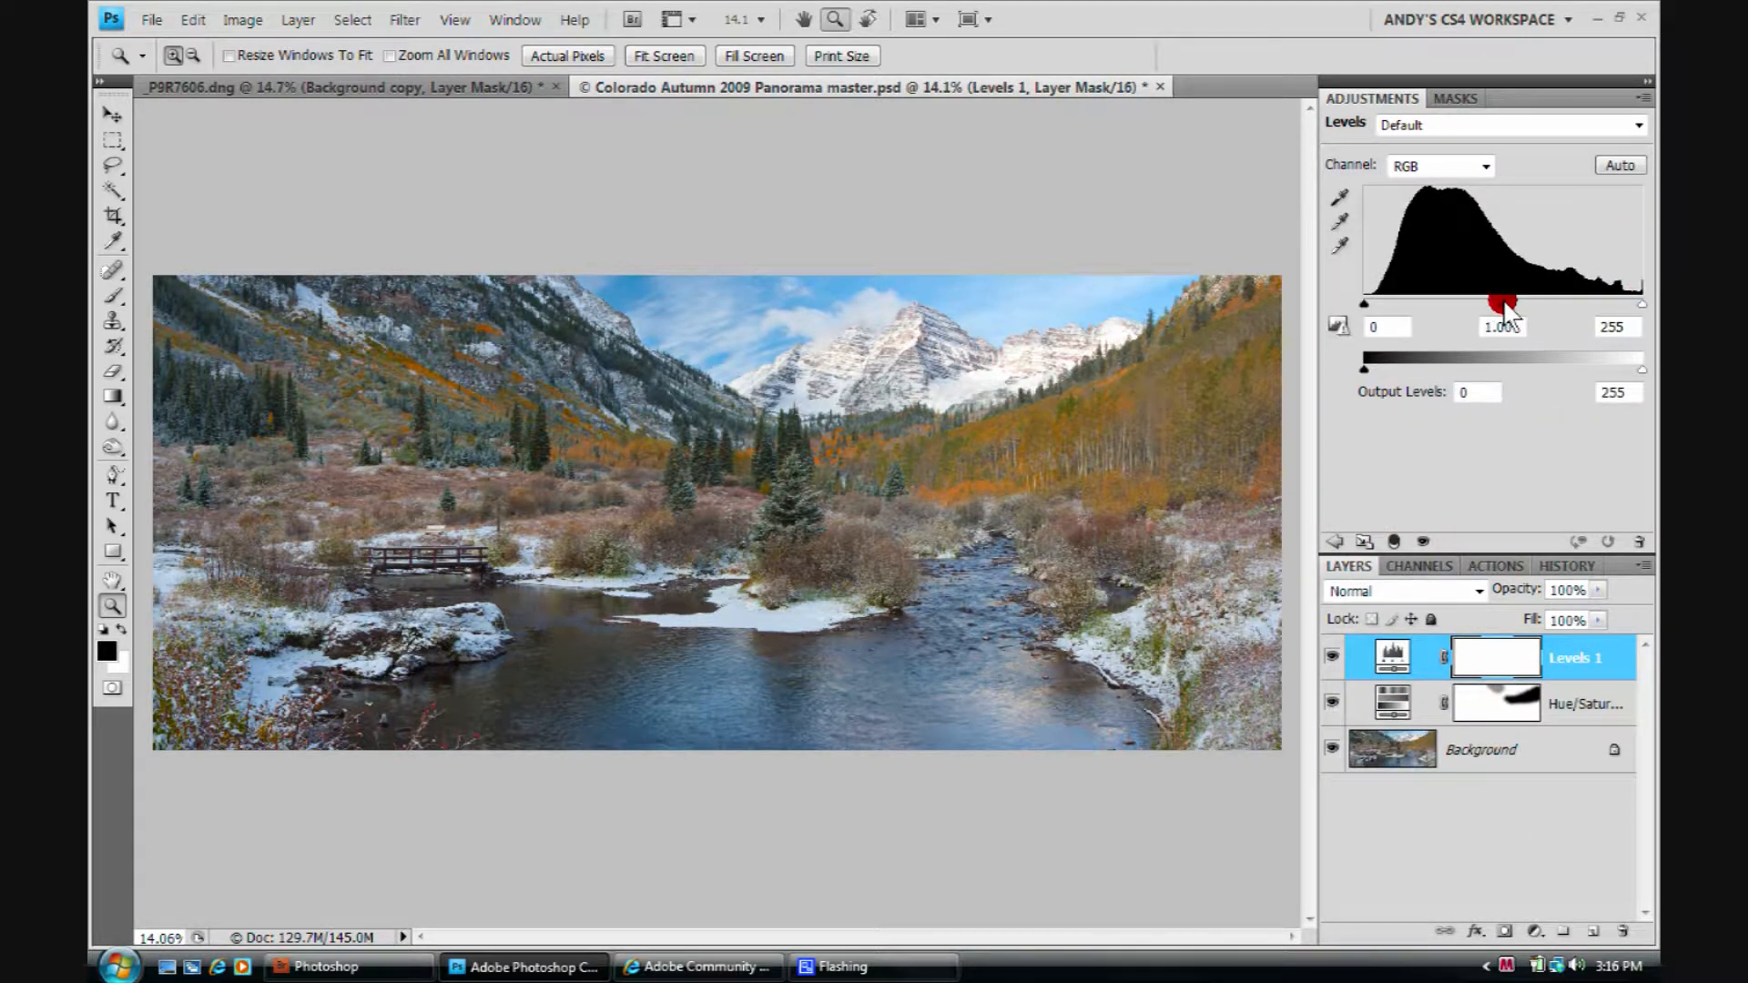
left_click_drag(1504, 304, 1512, 308)
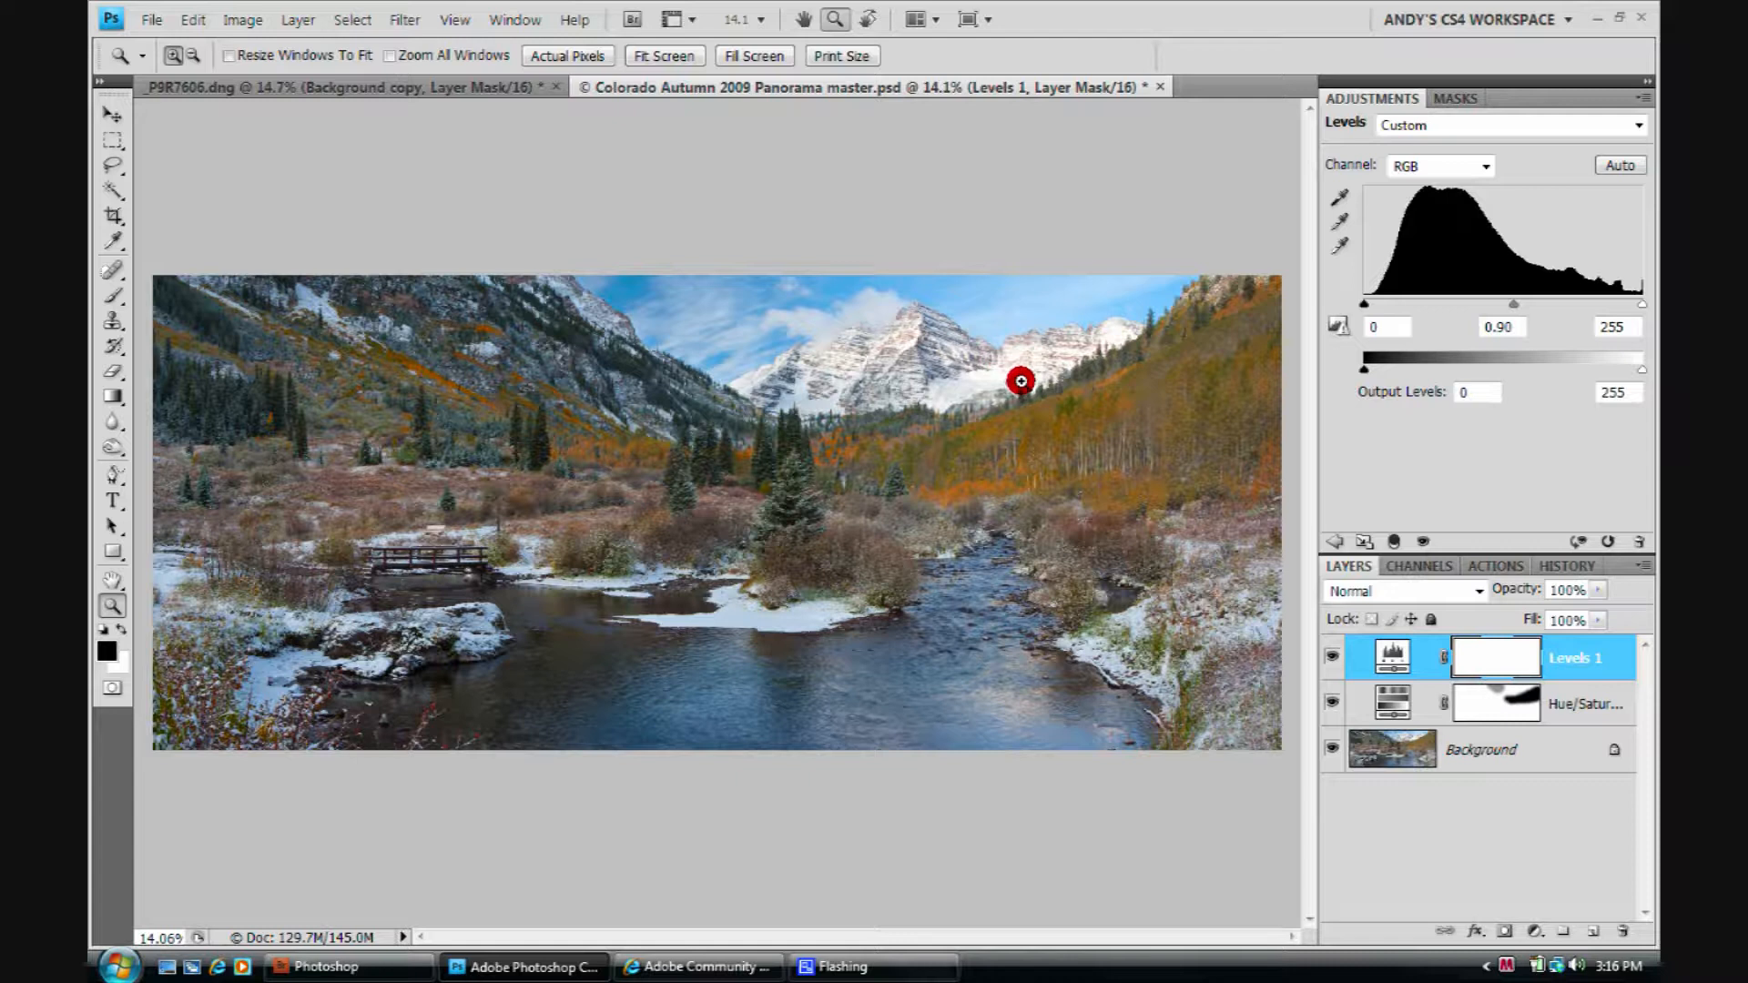
Add a Curves adjustment layer and slightly darken the highlights by sampling the mountain snow with the on-image adjustment.
left_click(1533, 928)
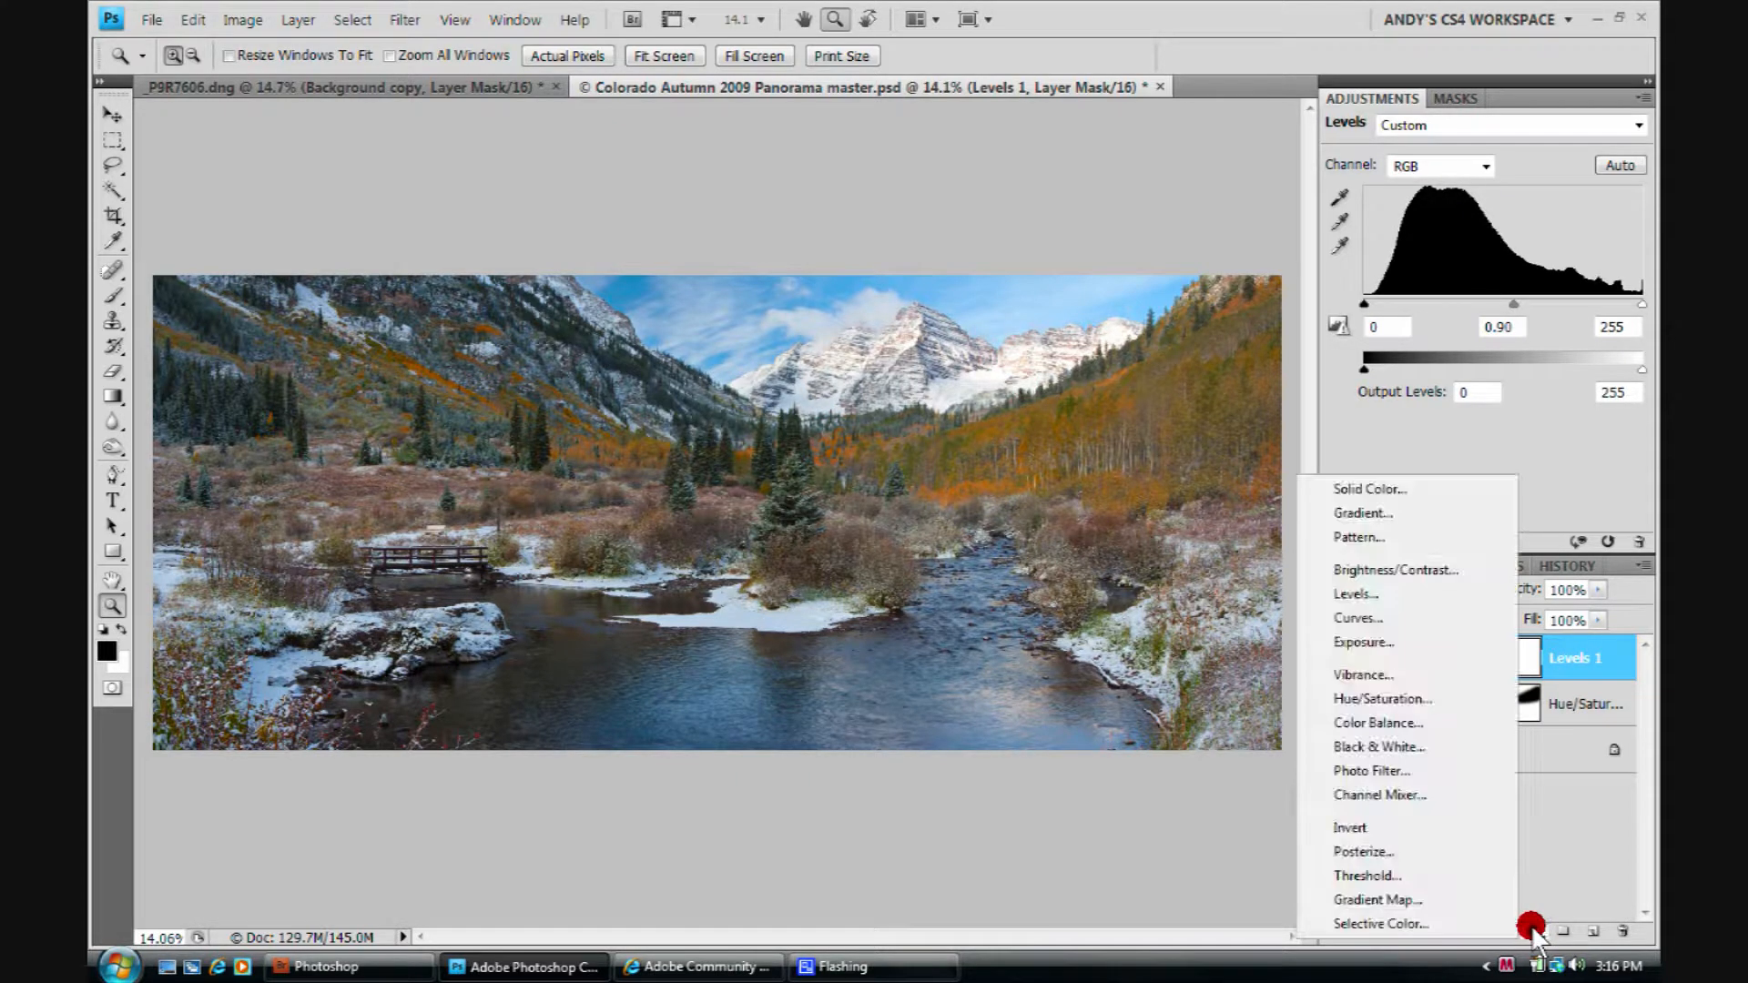
left_click(1347, 619)
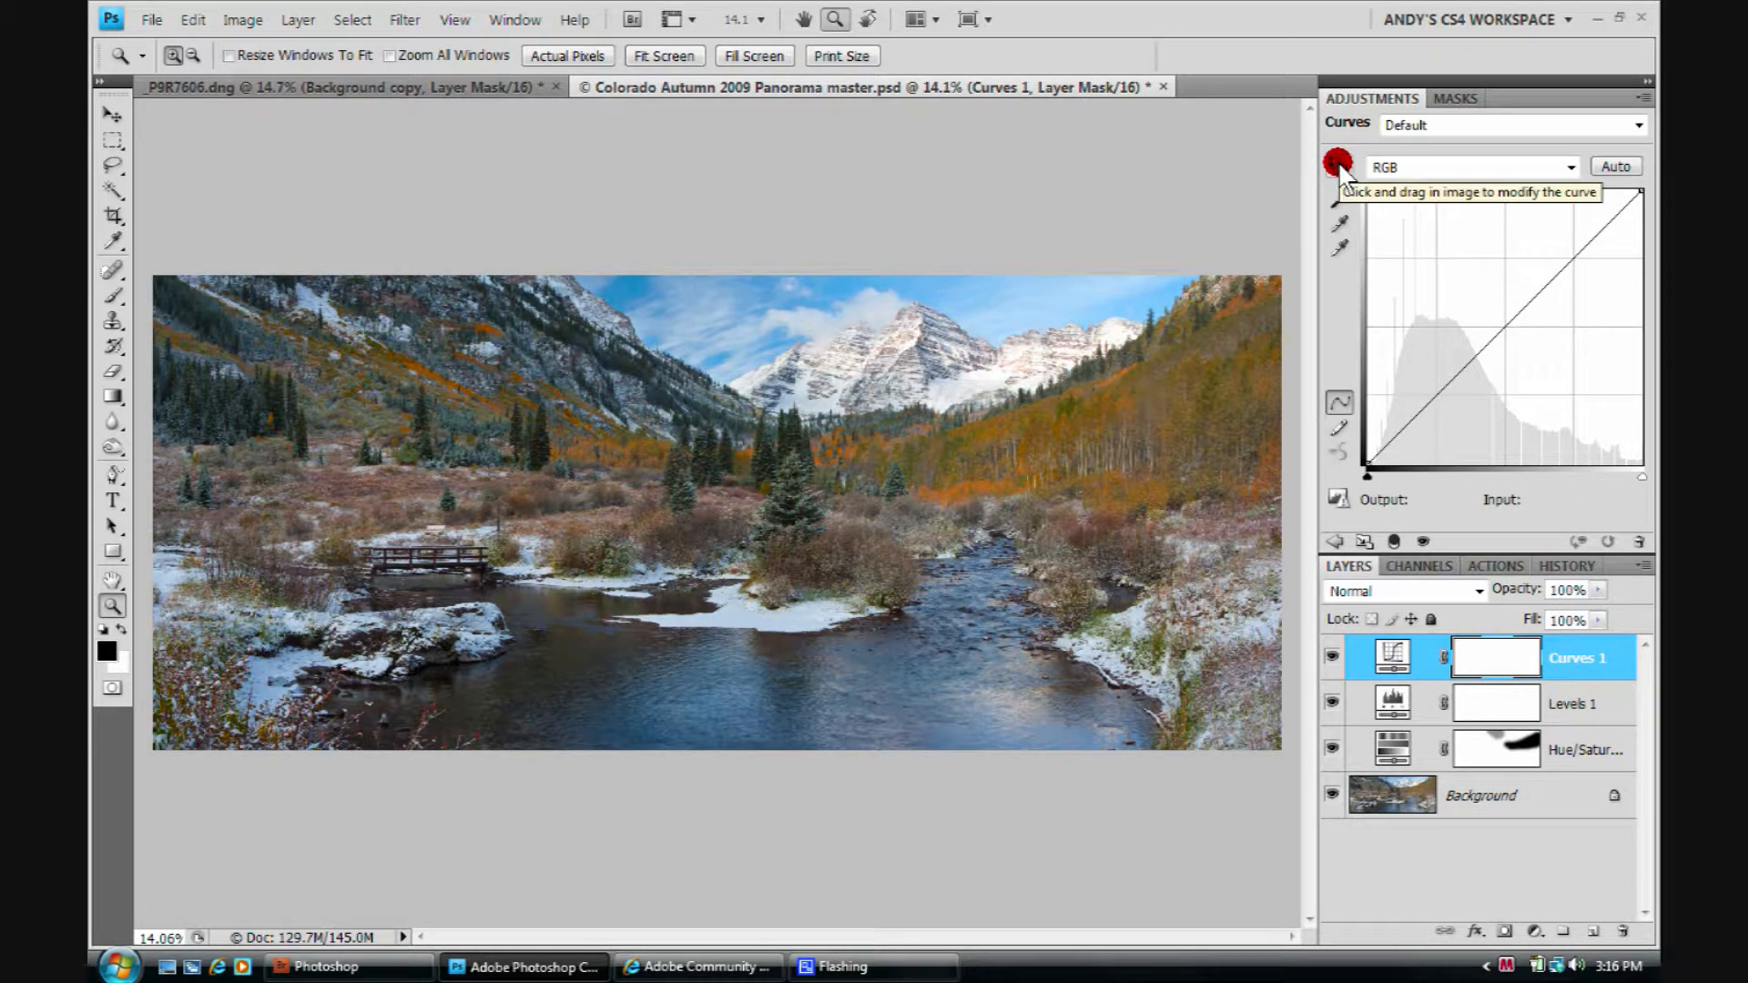
left_click(1338, 165)
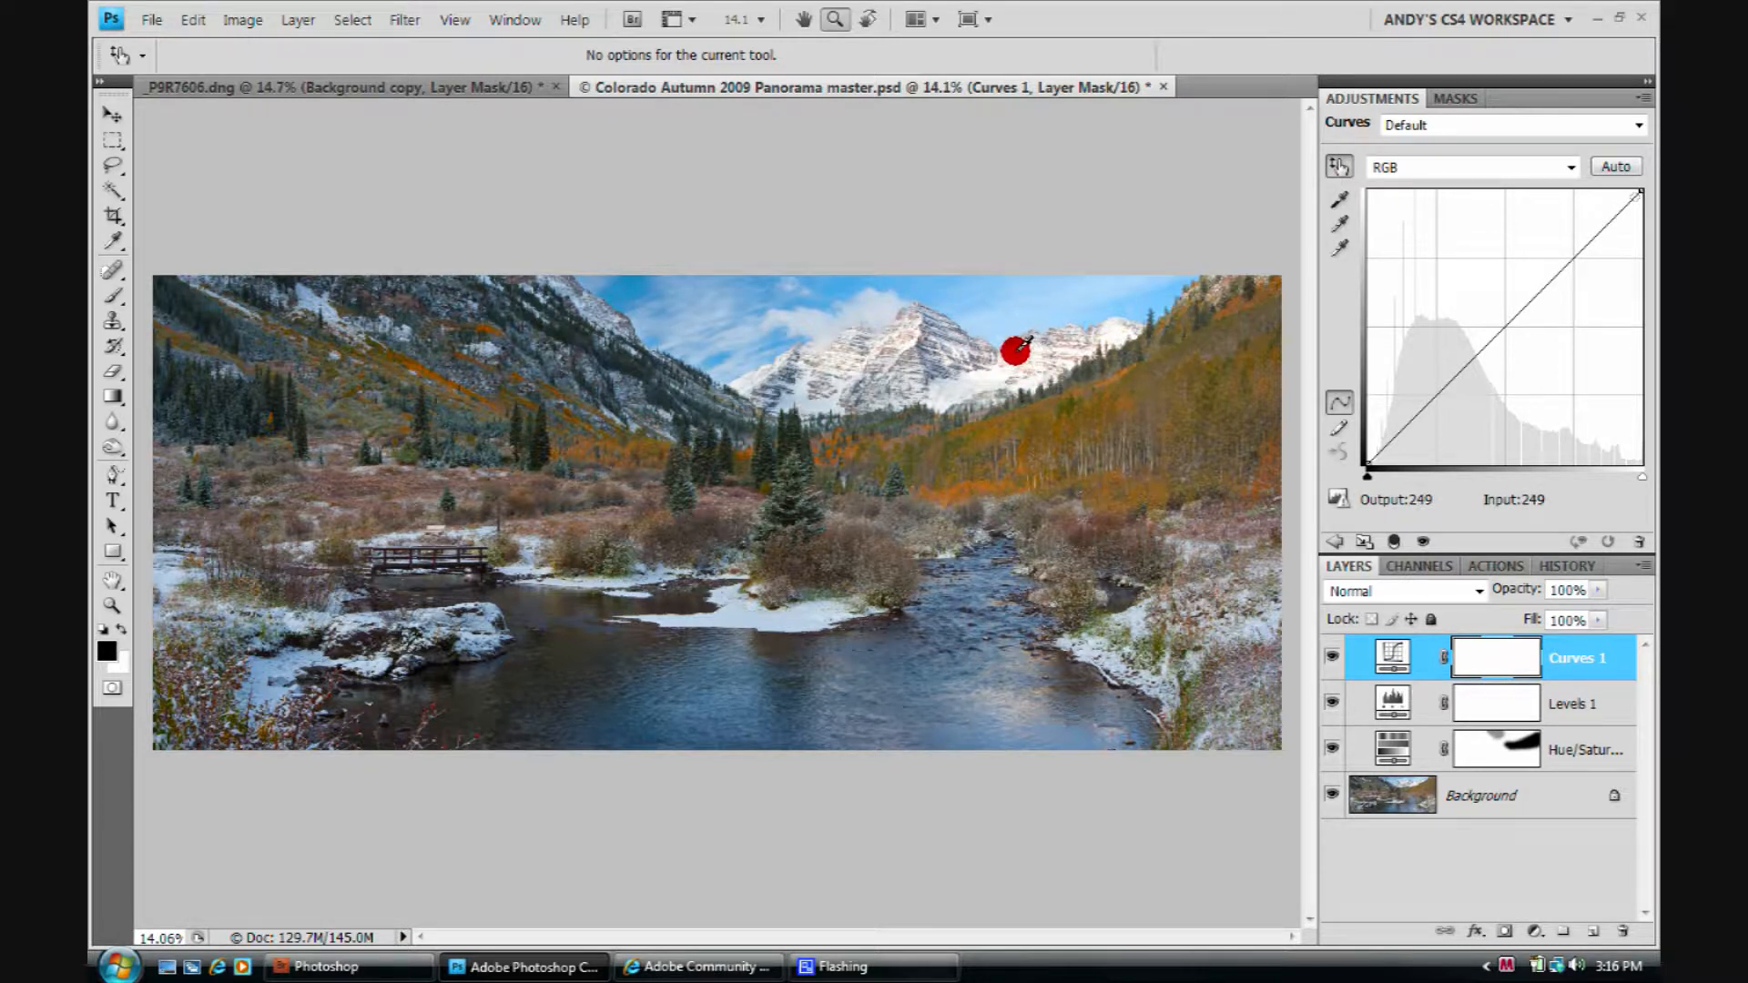
left_click_drag(1015, 350, 1014, 358)
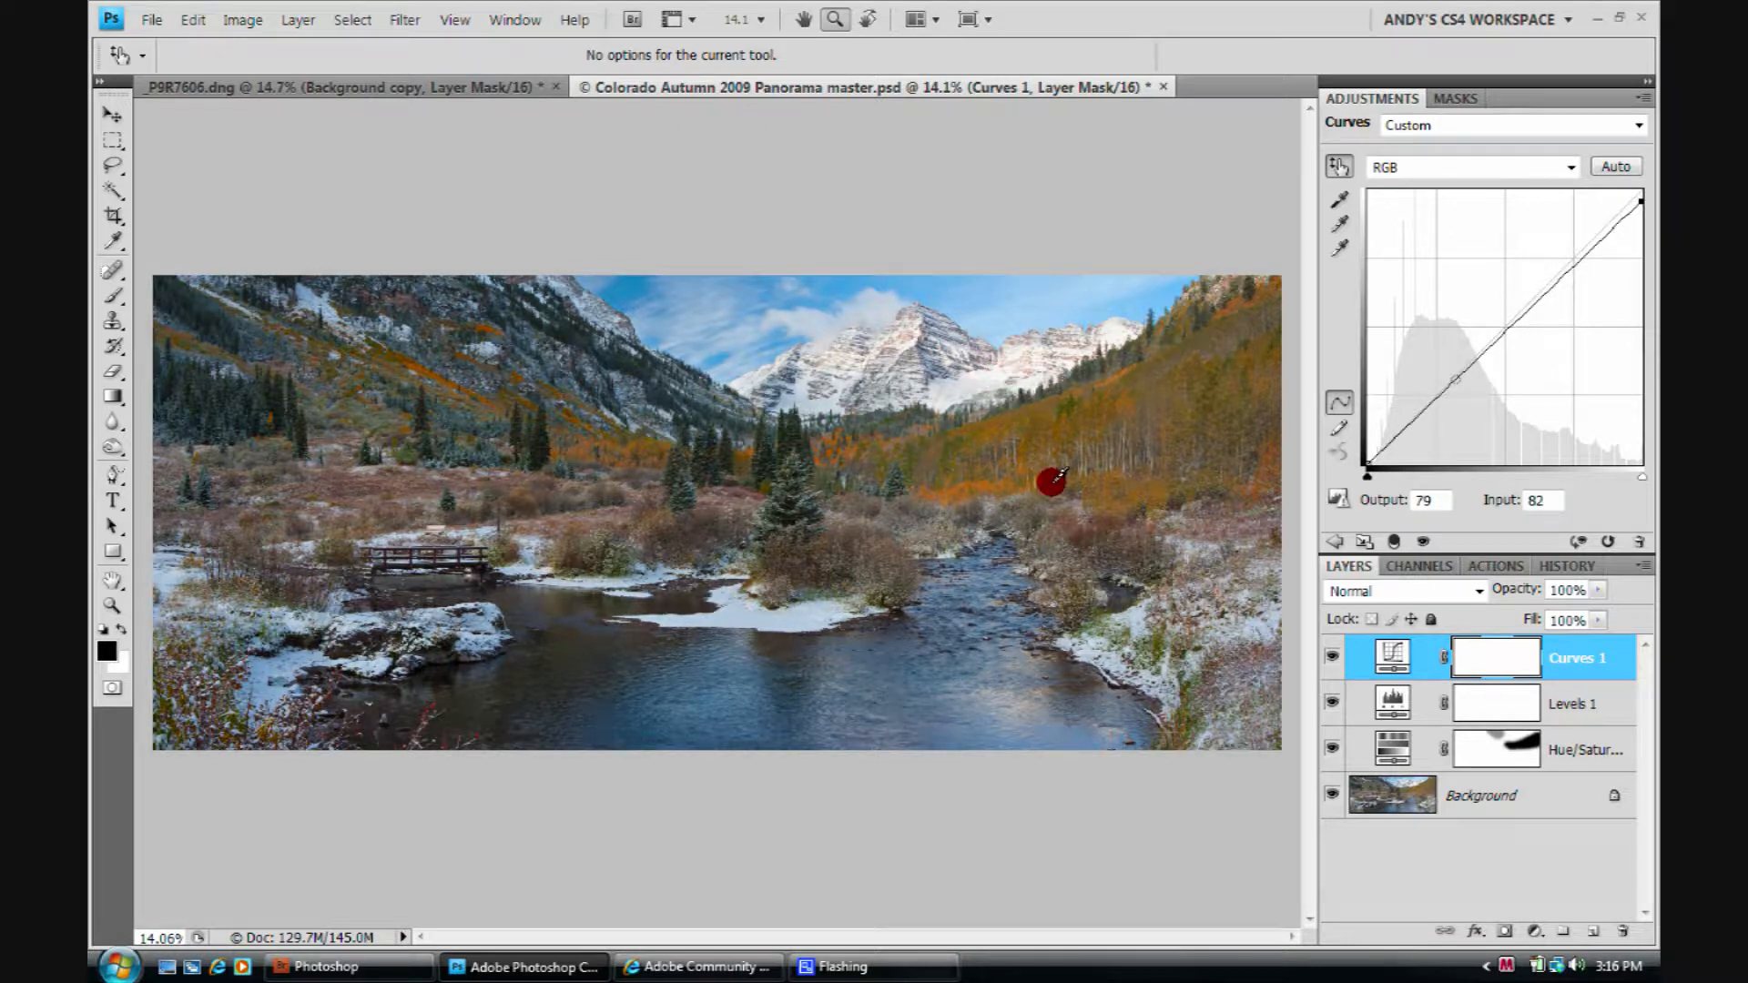
Compare the image with the adjustment layers hidden and shown, and darken the snowy ridge beside the main peak further with the curve.
left_click(1334, 699)
left_click(1334, 699)
left_click(1332, 661)
left_click(1332, 659)
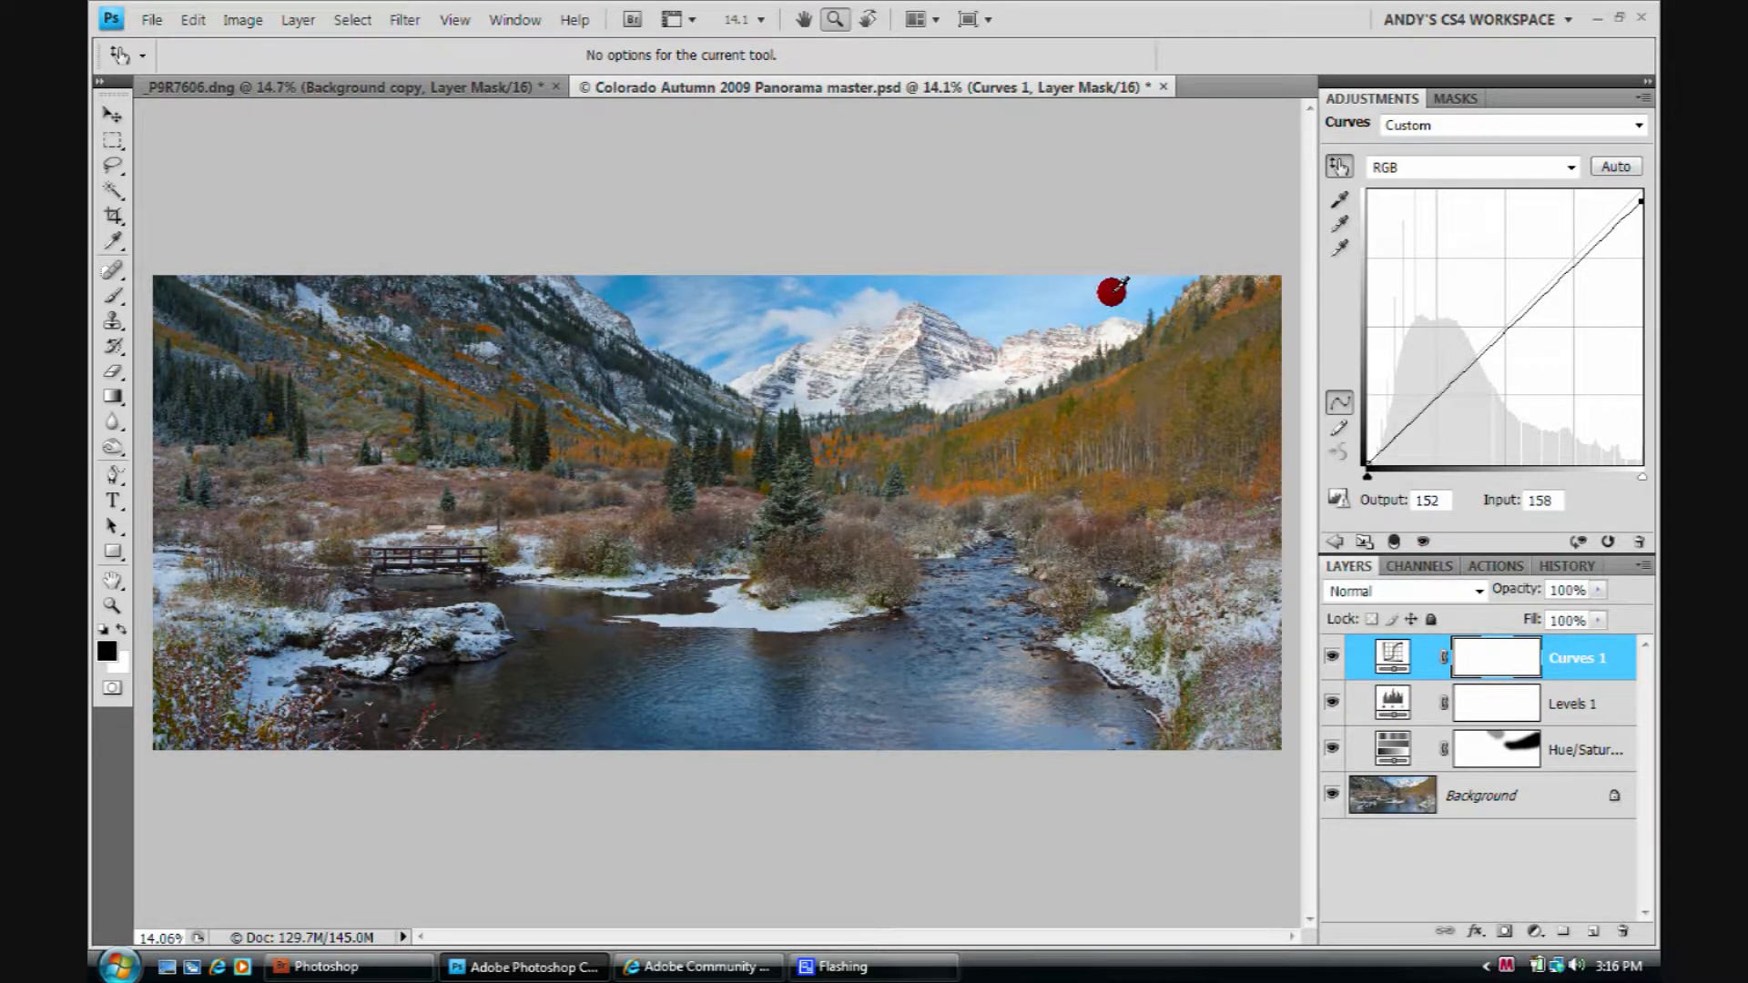
left_click(1111, 331)
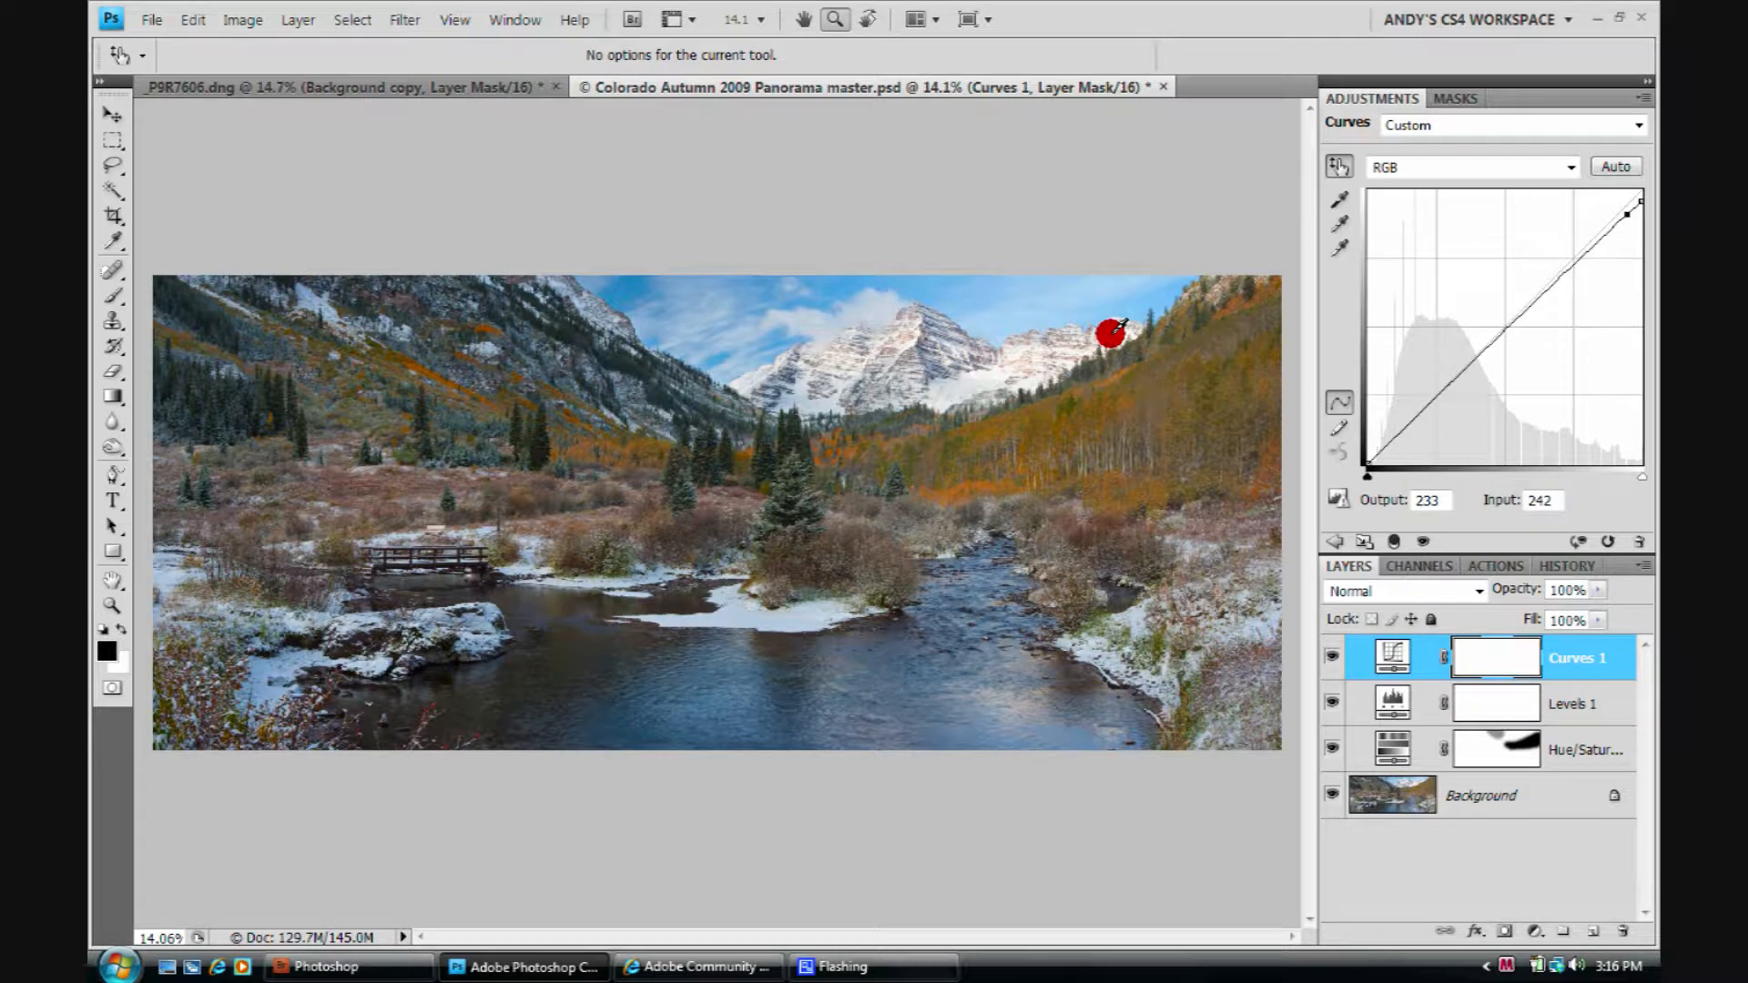
left_click_drag(1112, 331, 1112, 336)
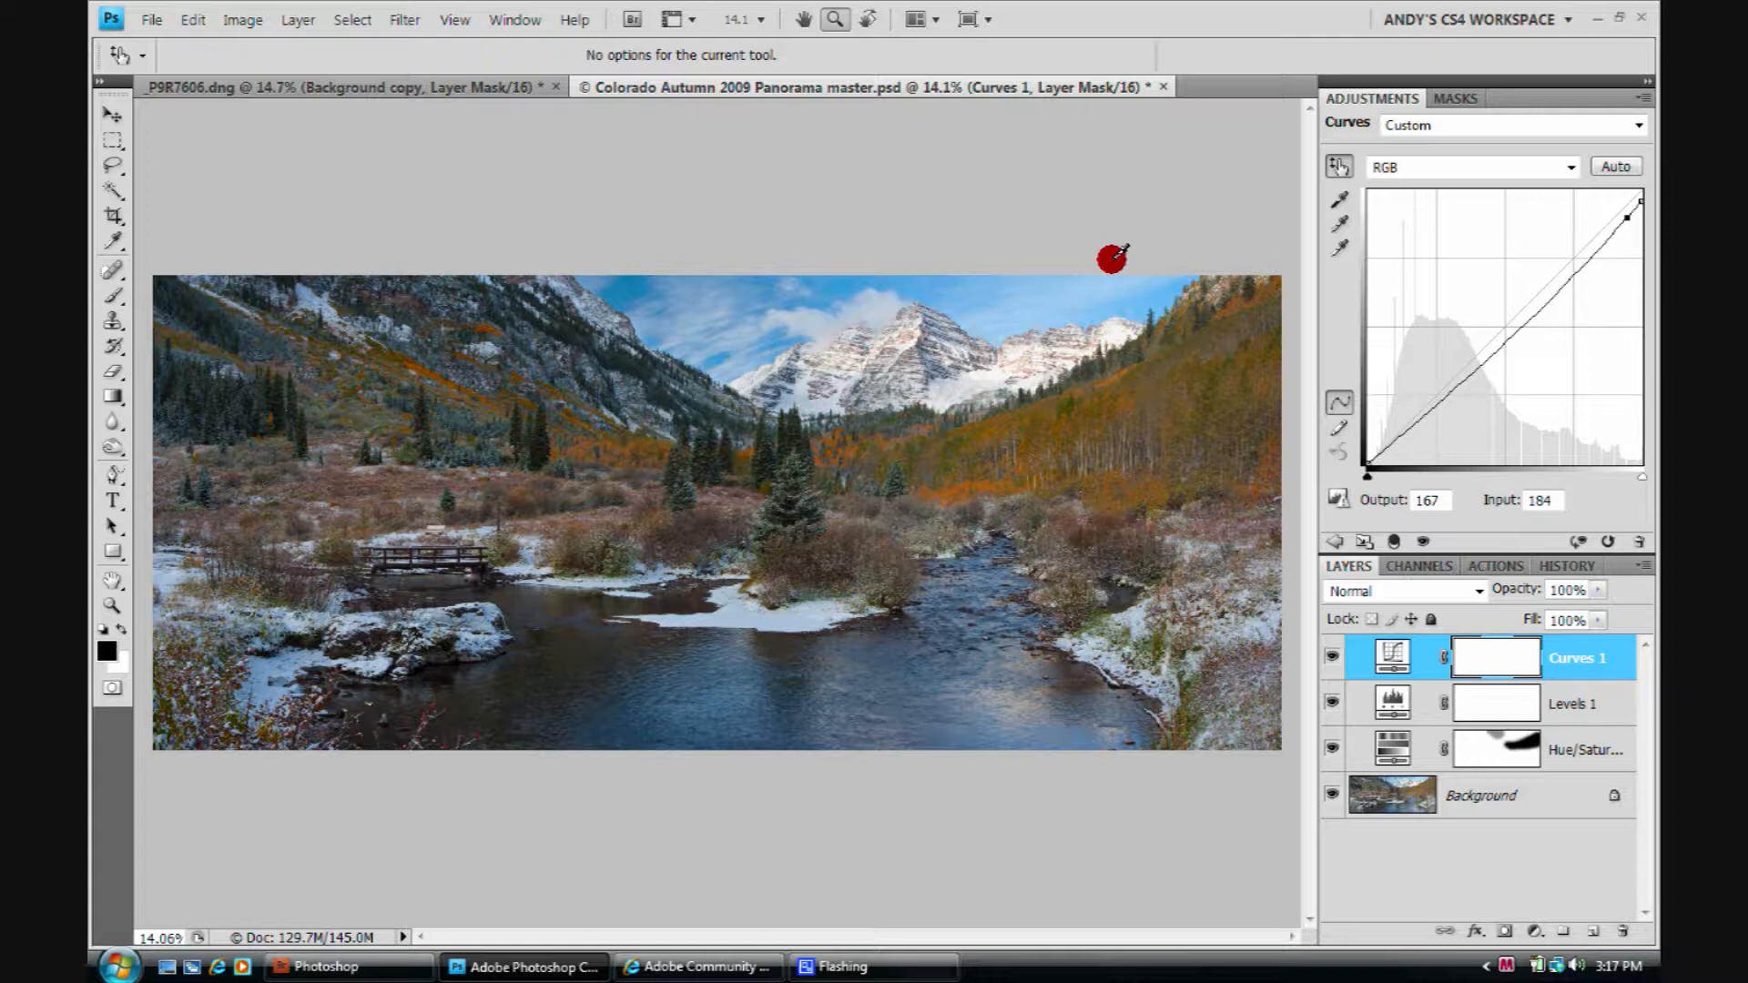
Create a new layer group and move the Curves 1 and Levels 1 layers into it.
left_click(1559, 933)
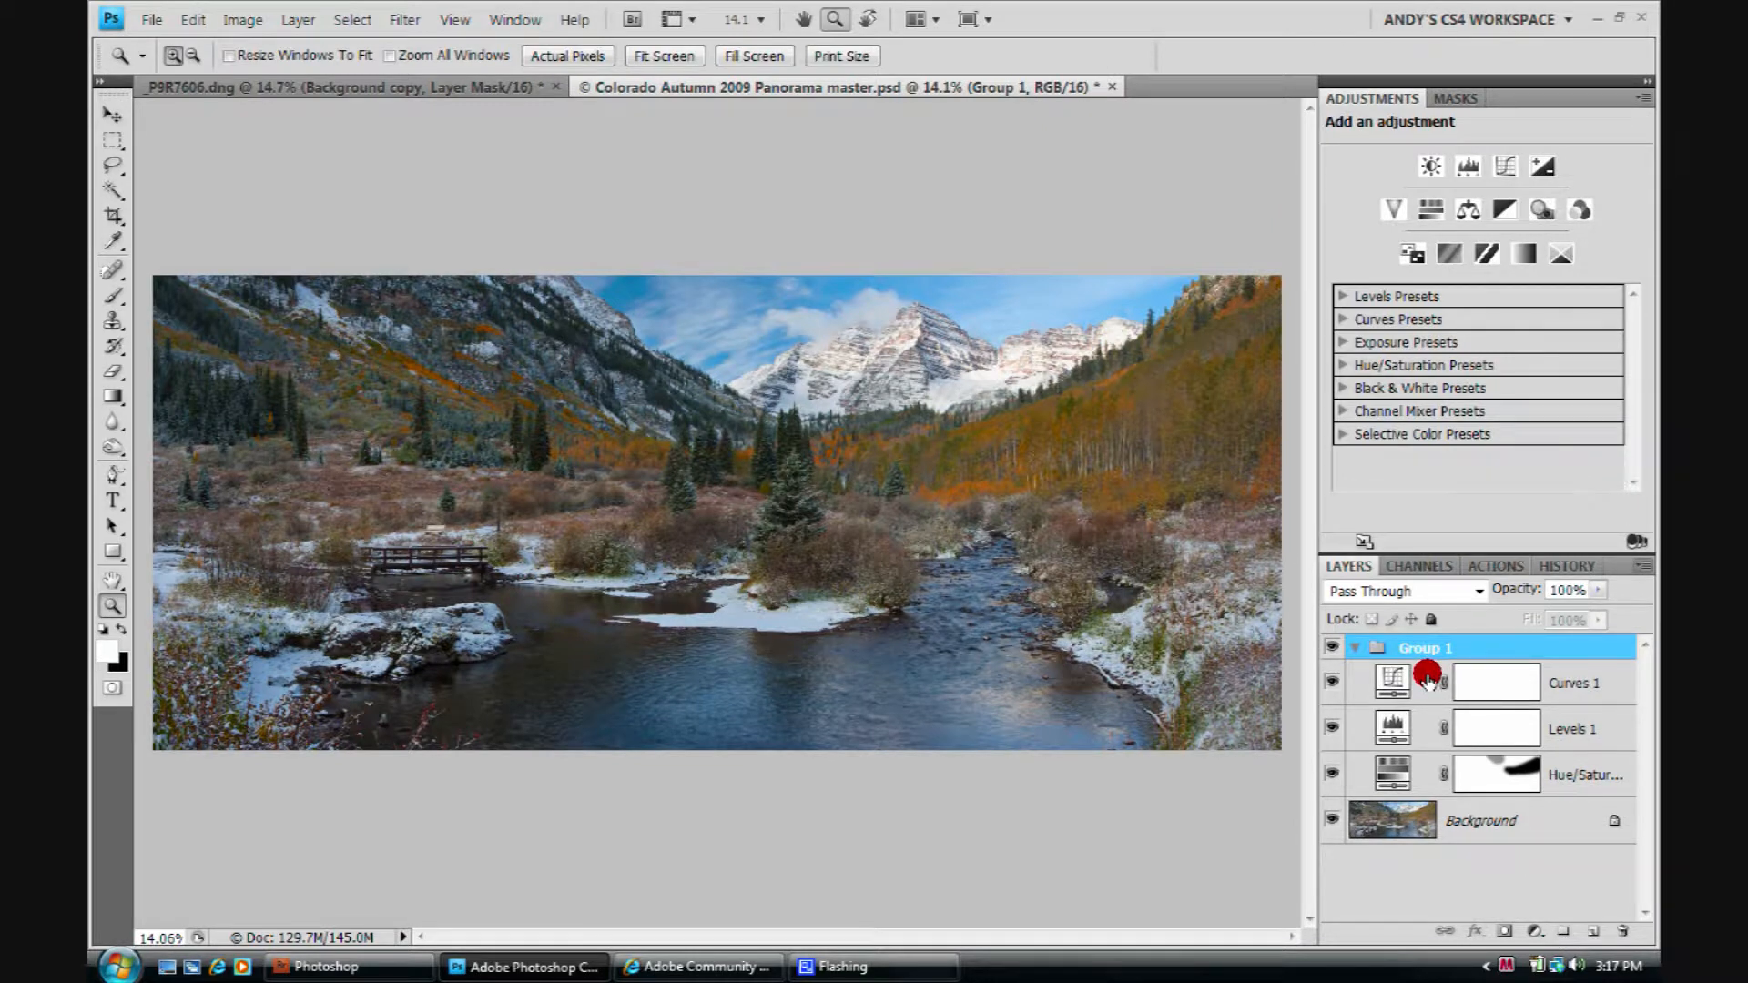
left_click_drag(1428, 678, 1434, 645)
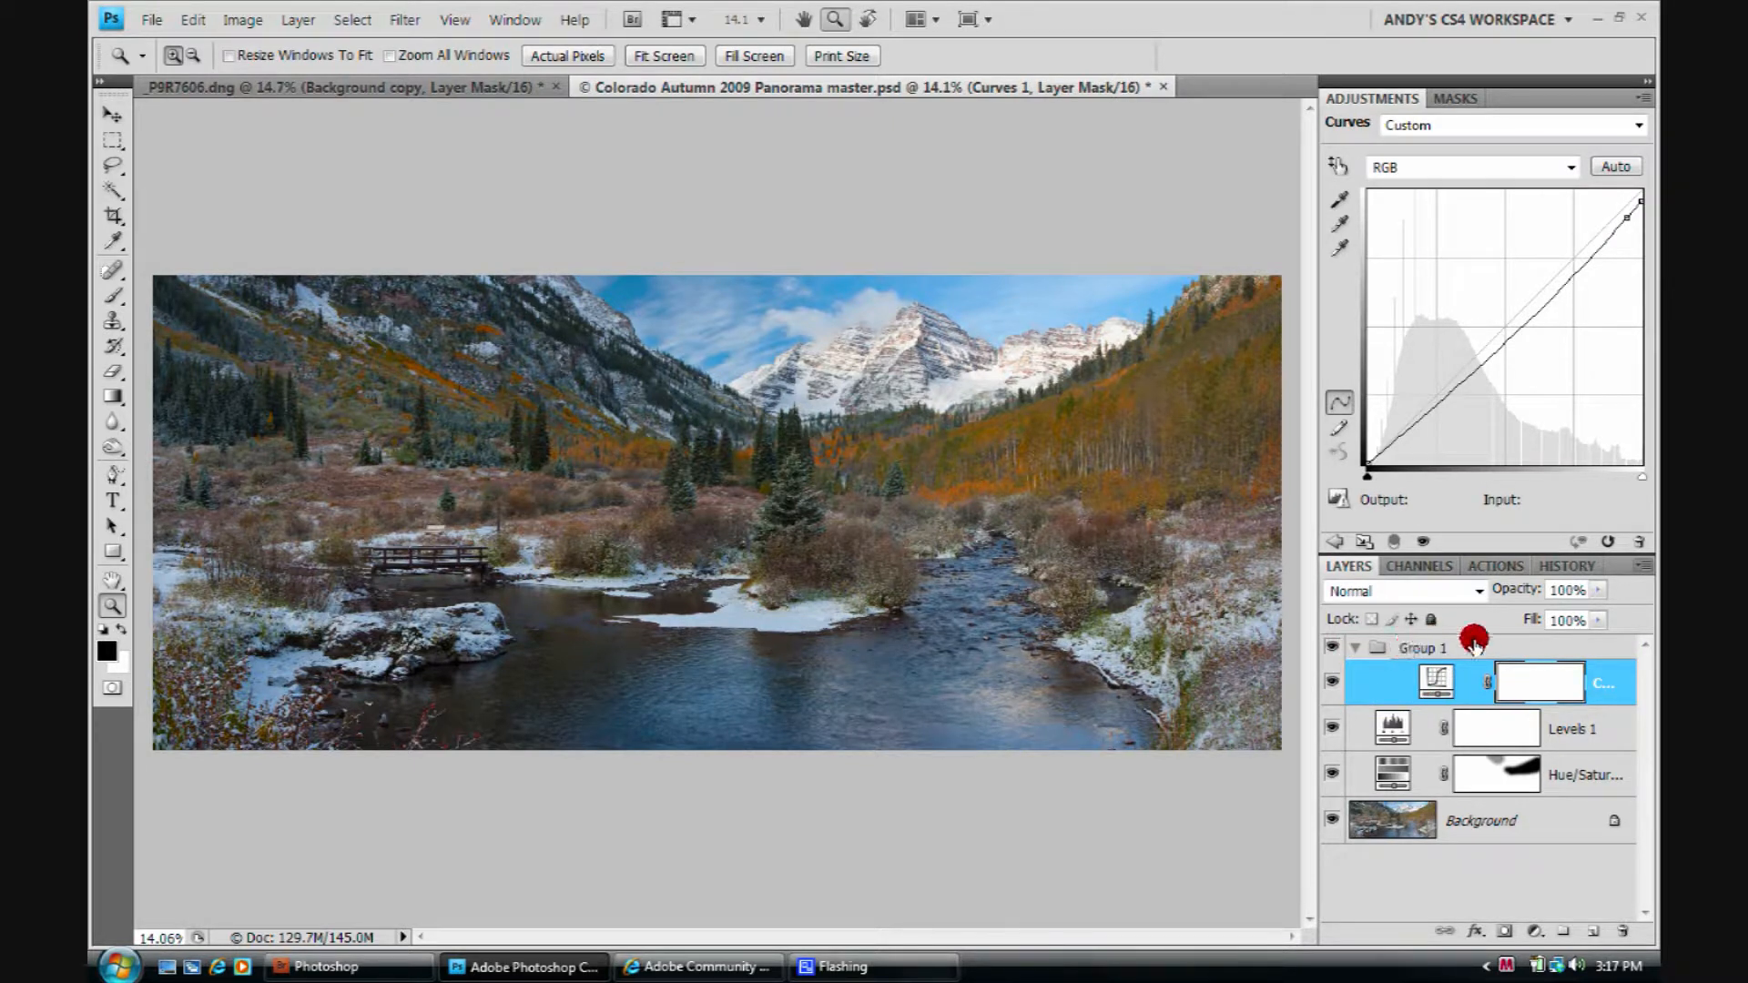
left_click_drag(1422, 728, 1423, 648)
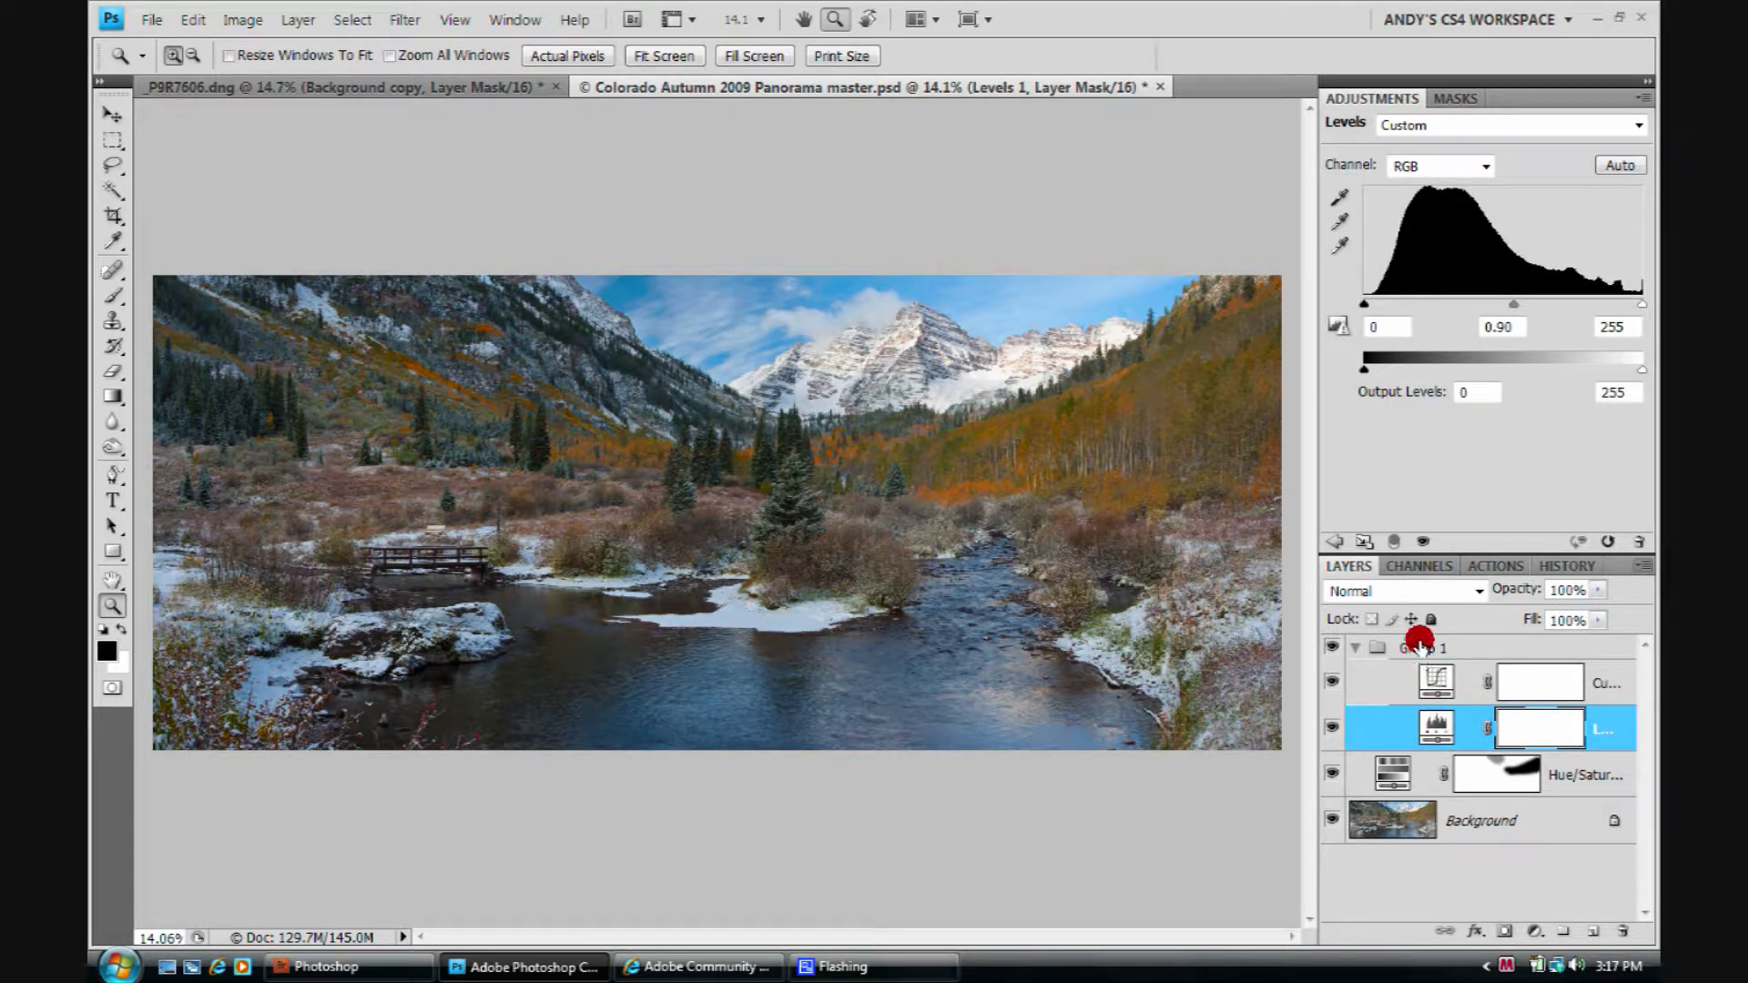
Add a white layer mask to the group and compare the image with Levels, Curves and the whole group hidden and shown.
left_click(1420, 642)
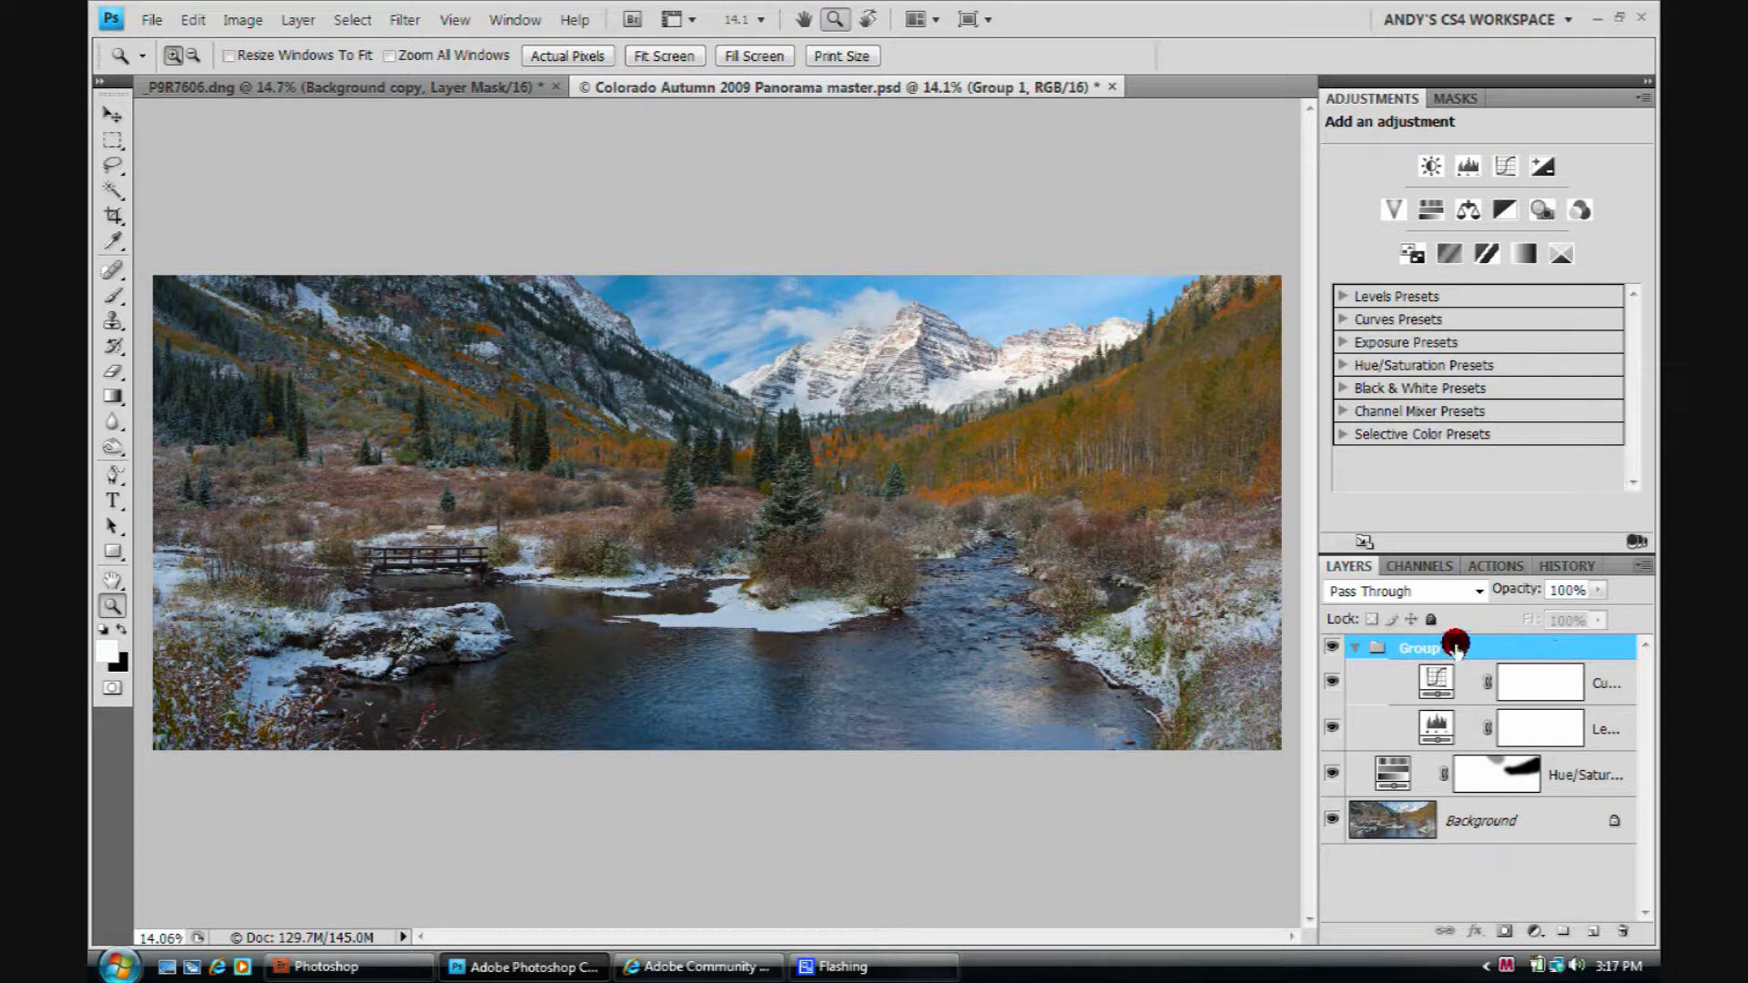
left_click(1500, 930)
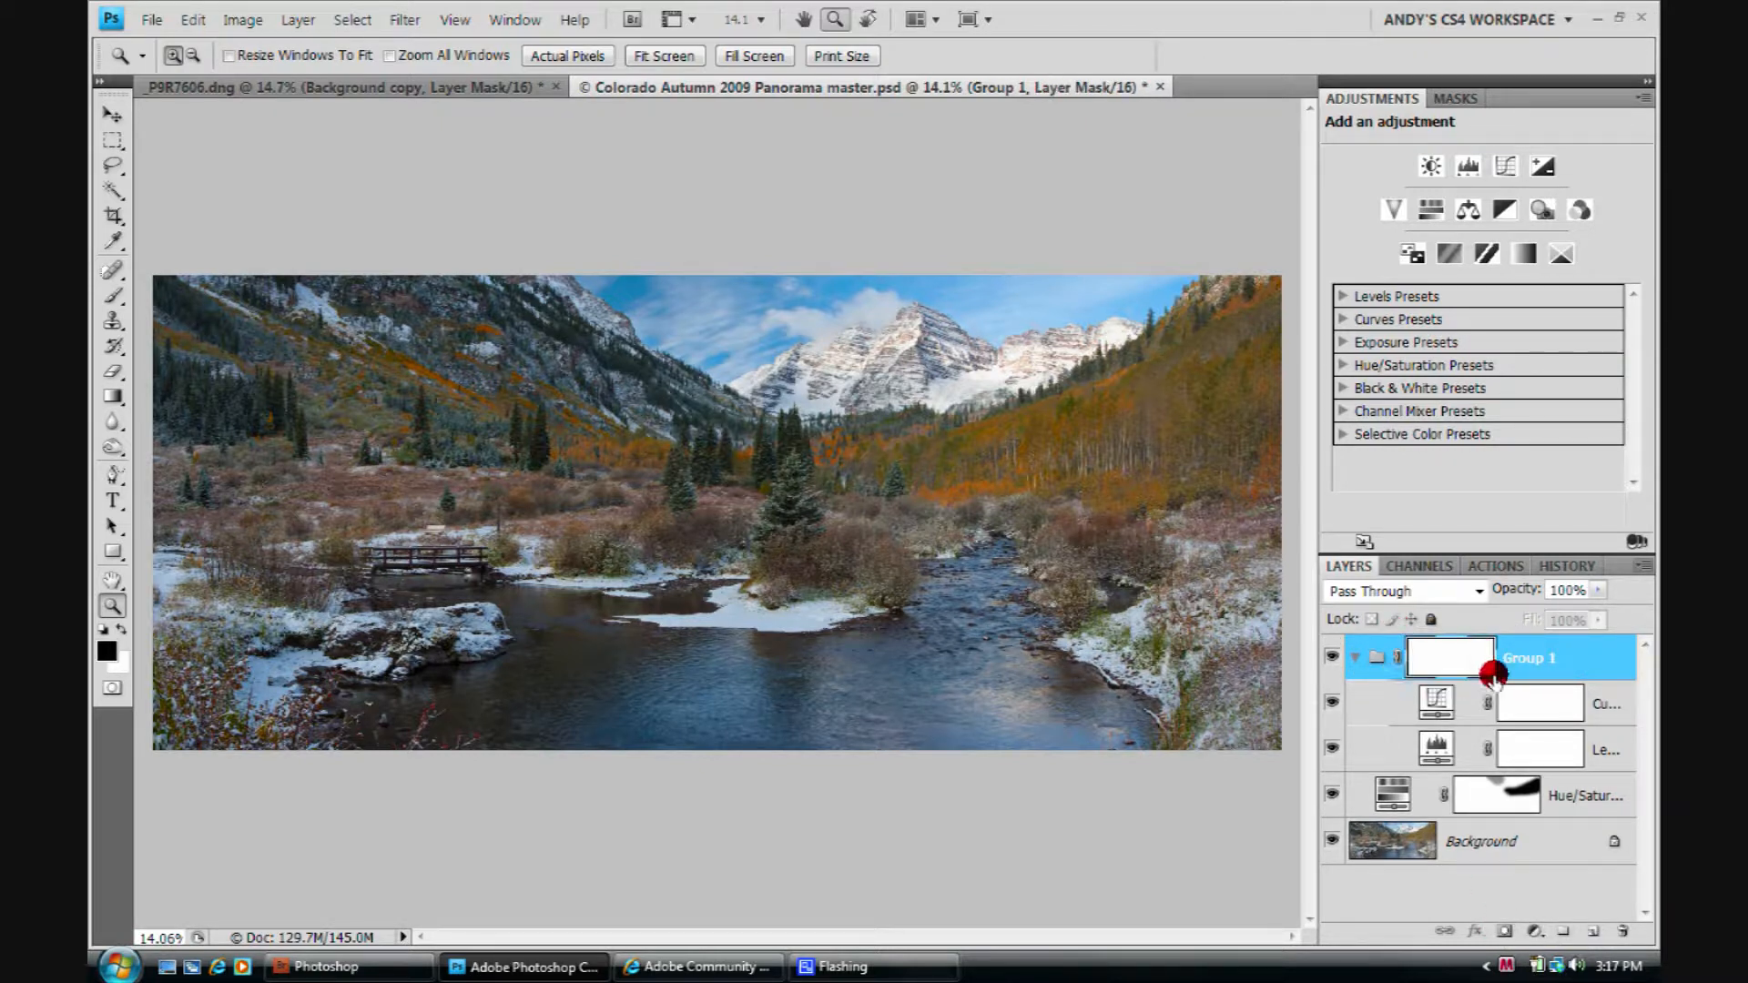
left_click(1330, 747)
left_click(1328, 746)
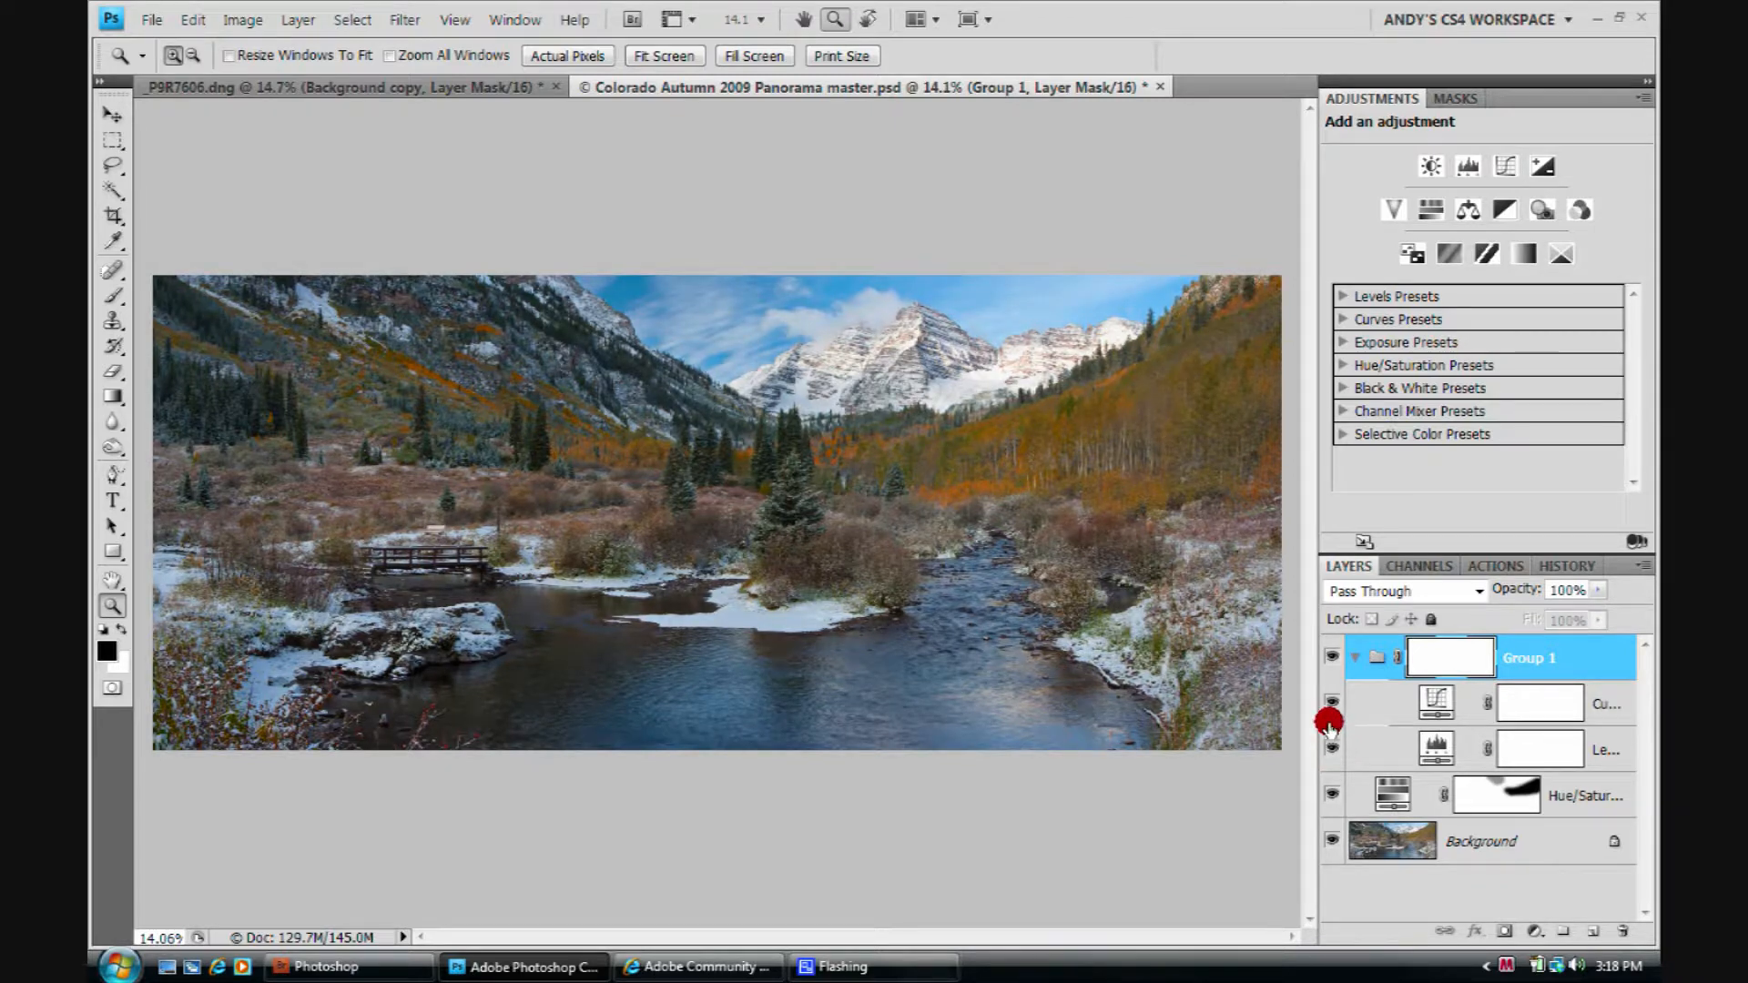
left_click(1329, 702)
left_click(1328, 702)
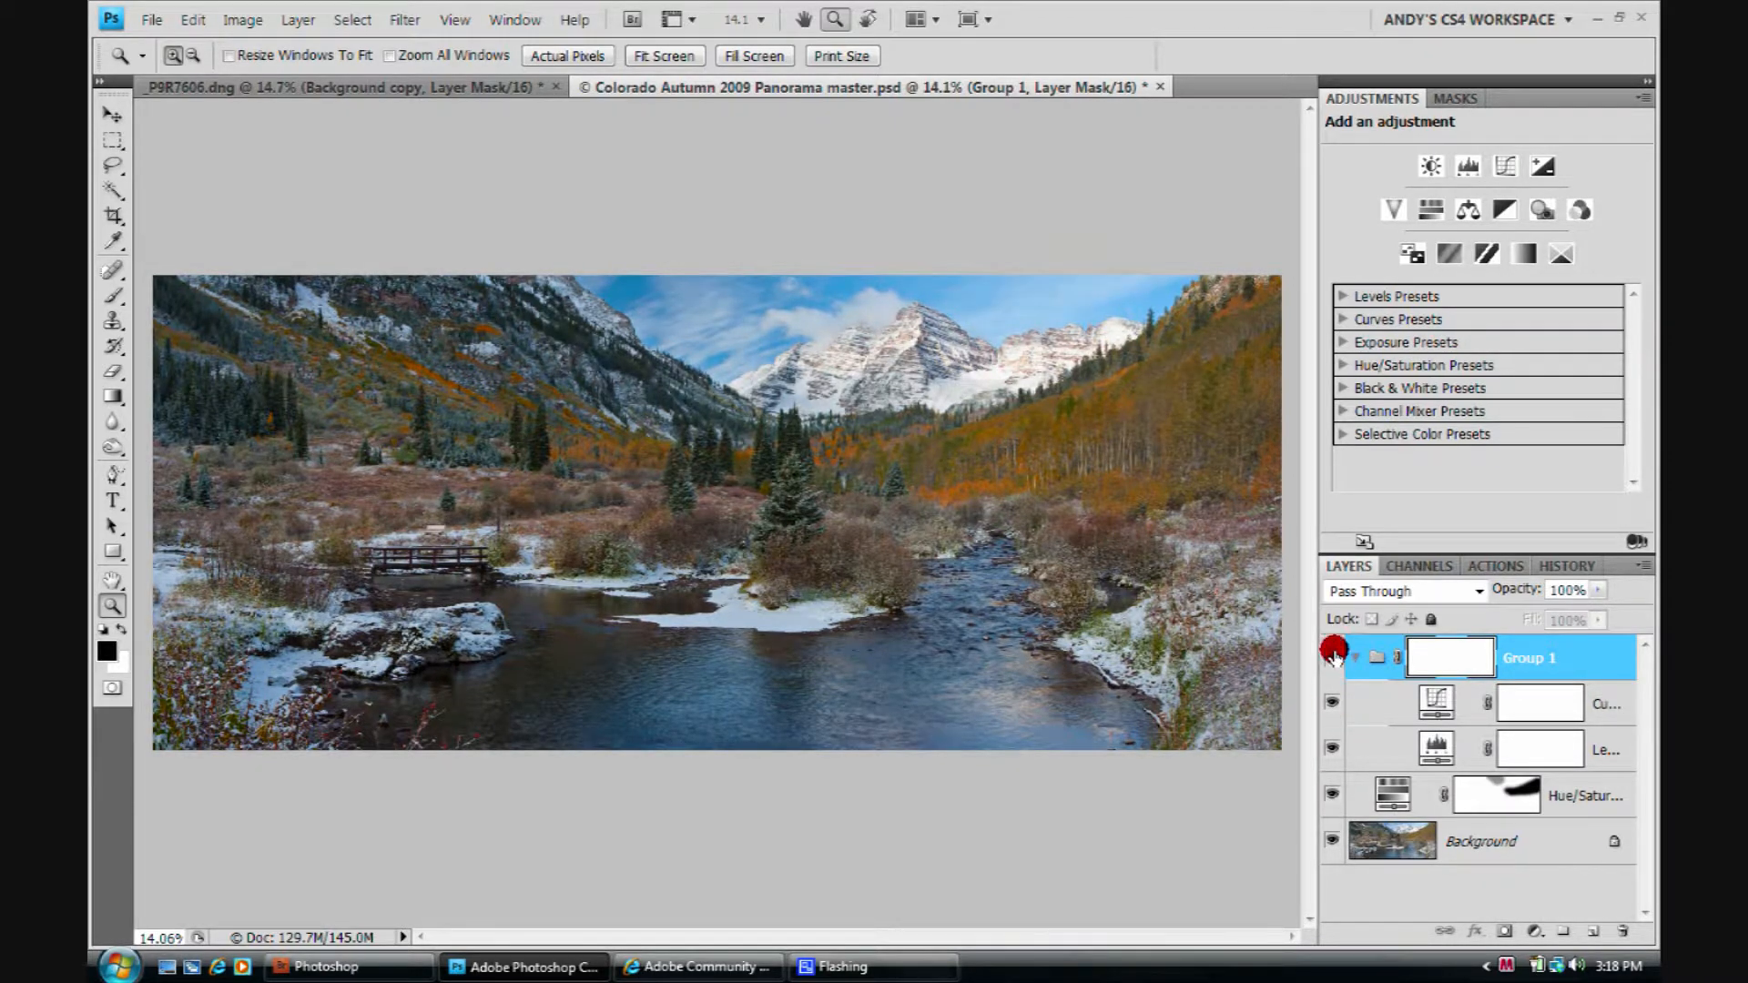
left_click(1331, 652)
left_click(1330, 652)
Paint black on the group mask along the slopes below the sky and peaks with a 700 px brush at 25% hardness.
key("b")
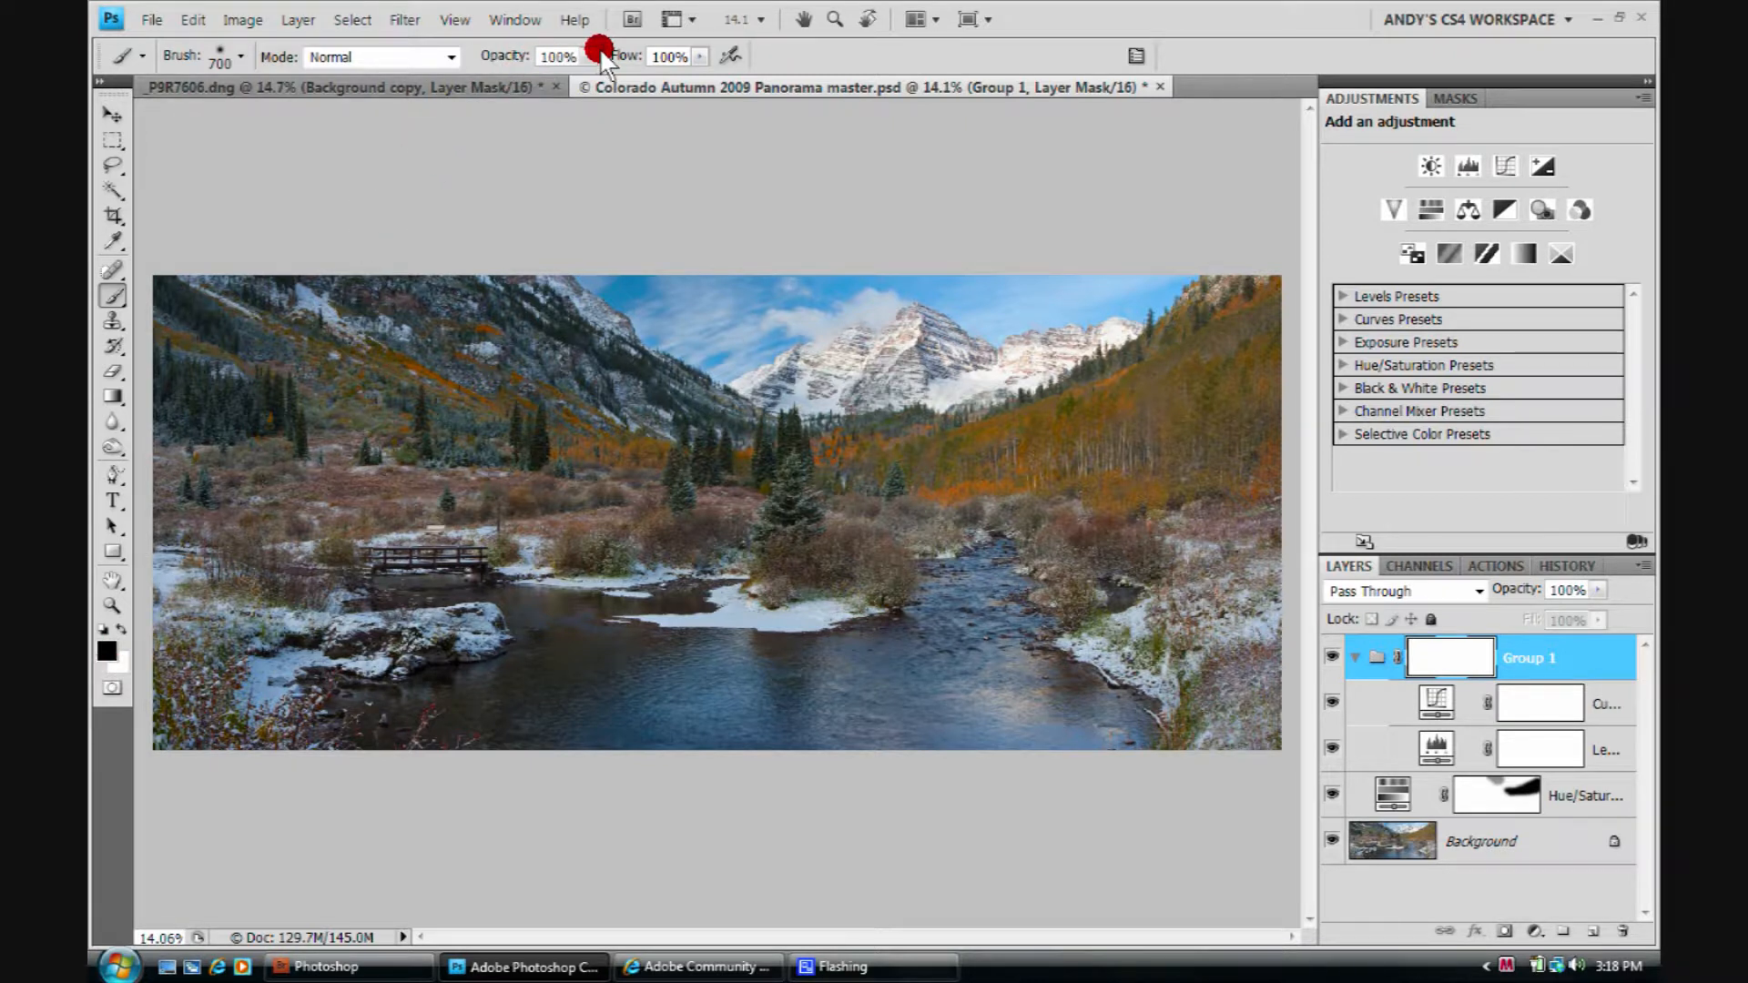
left_click(241, 57)
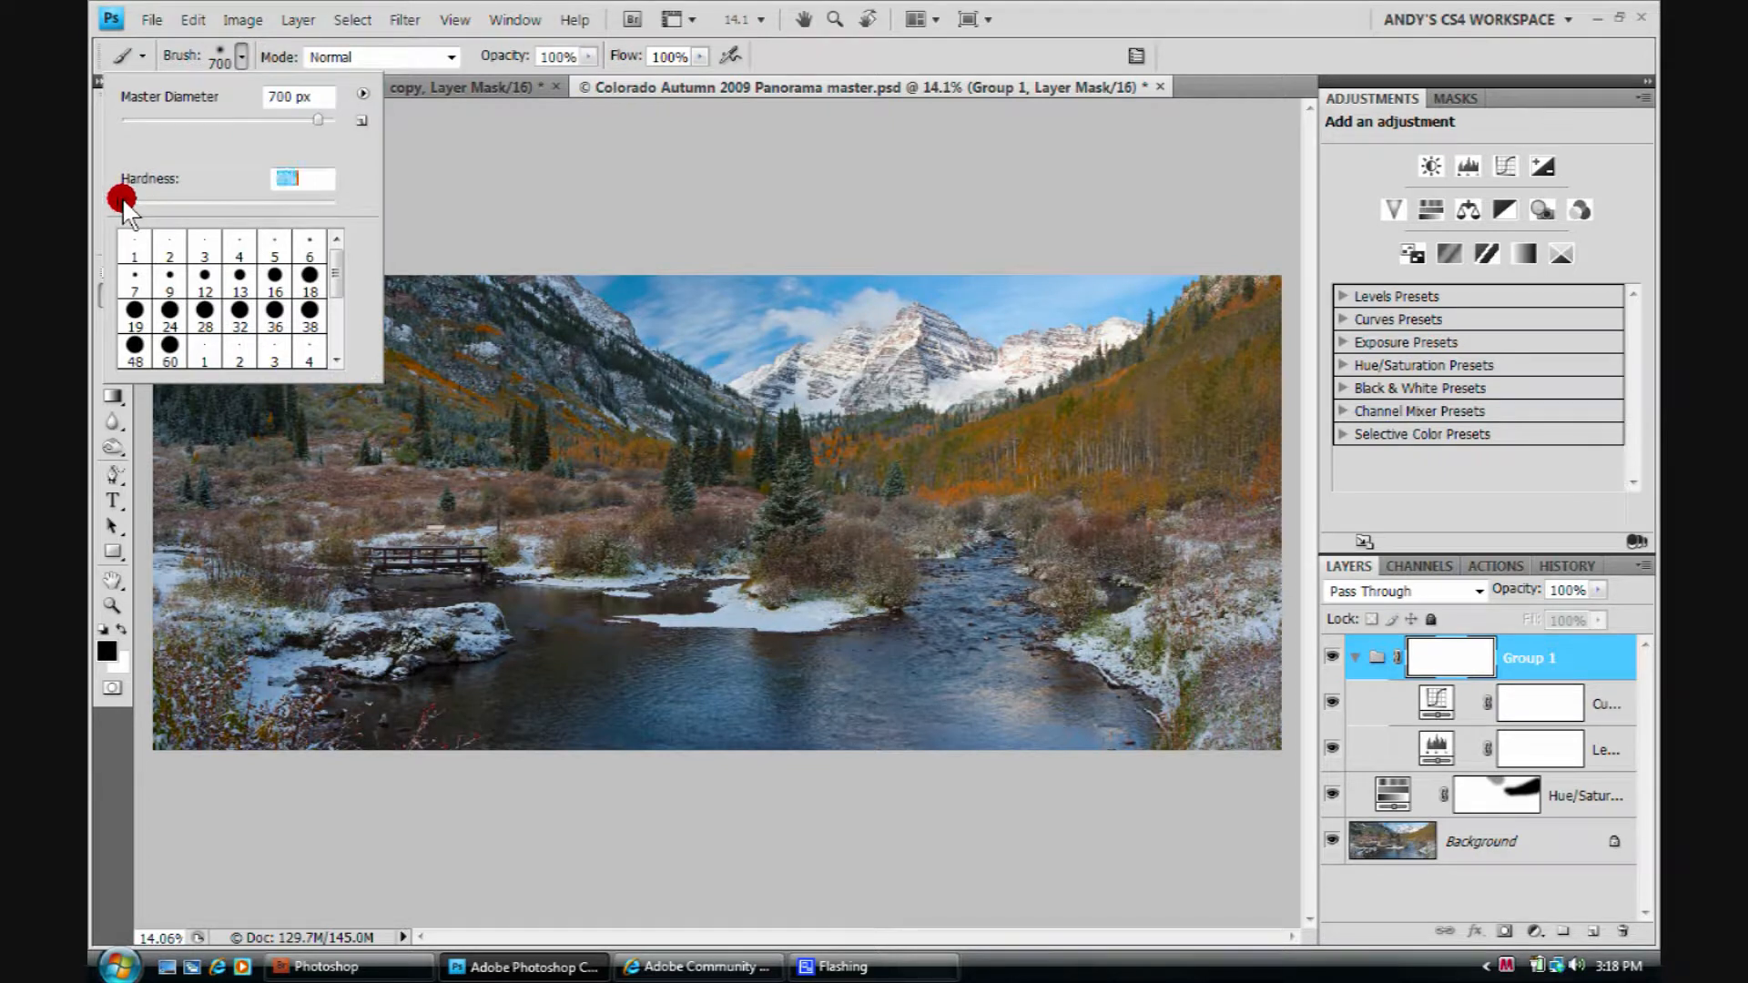
type("5")
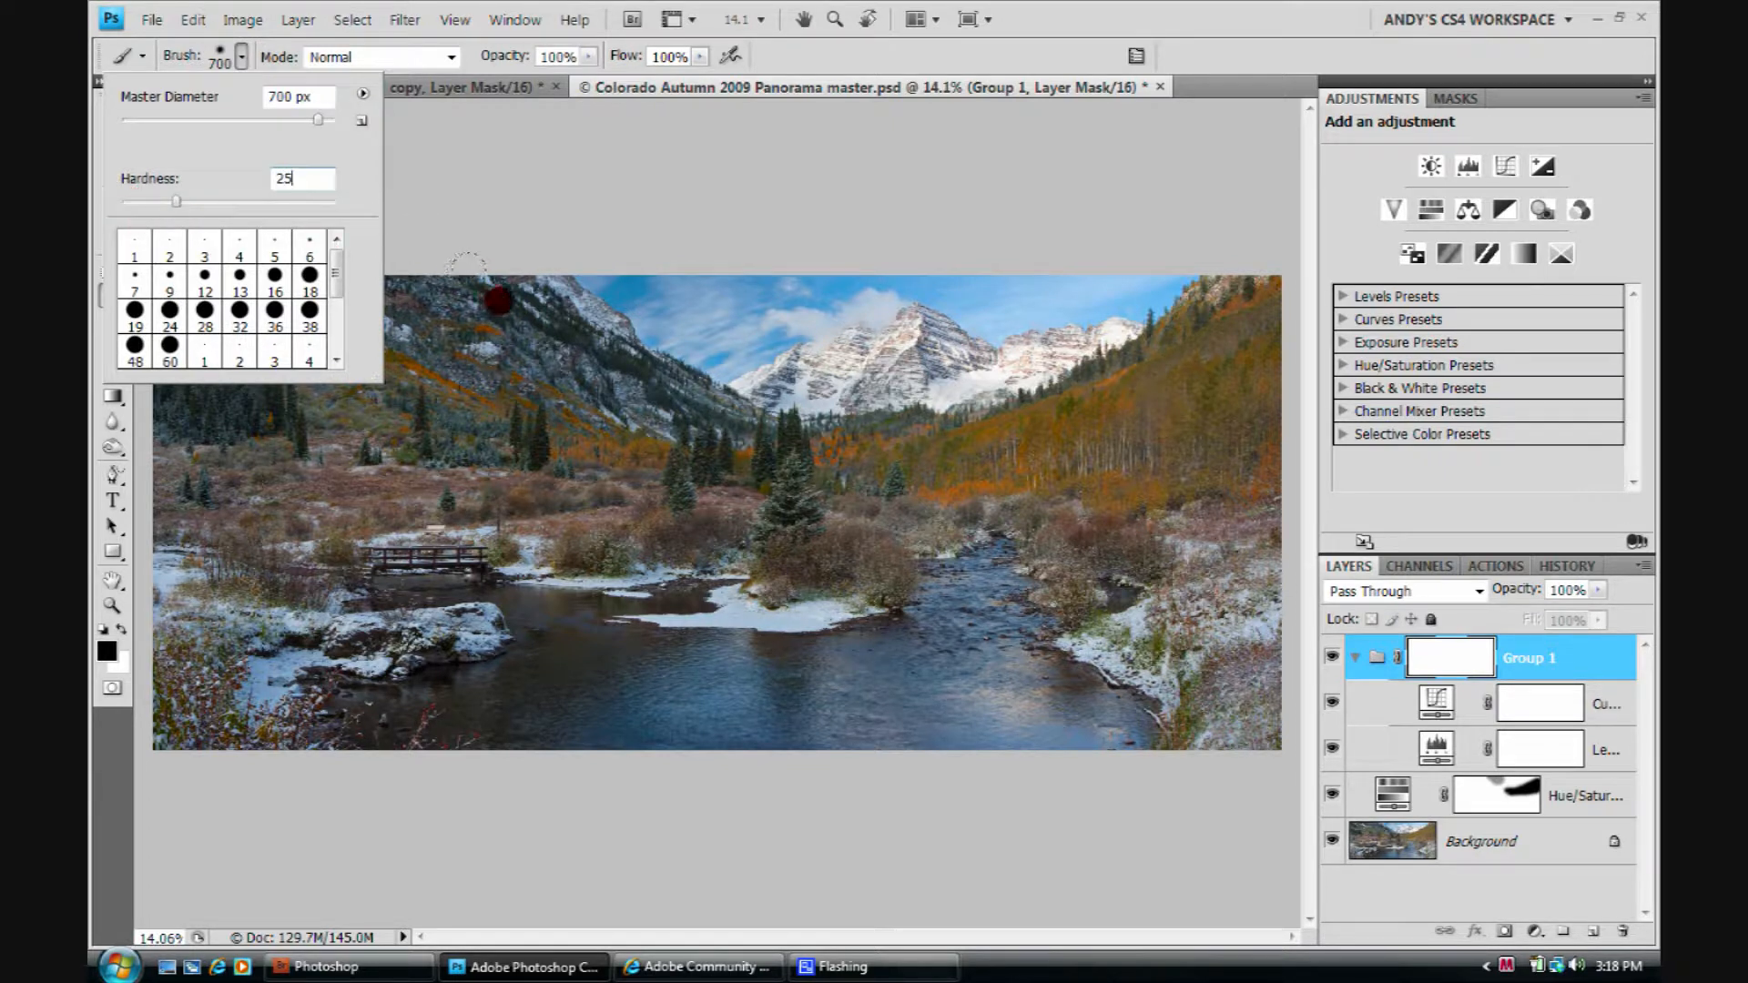
key("Return")
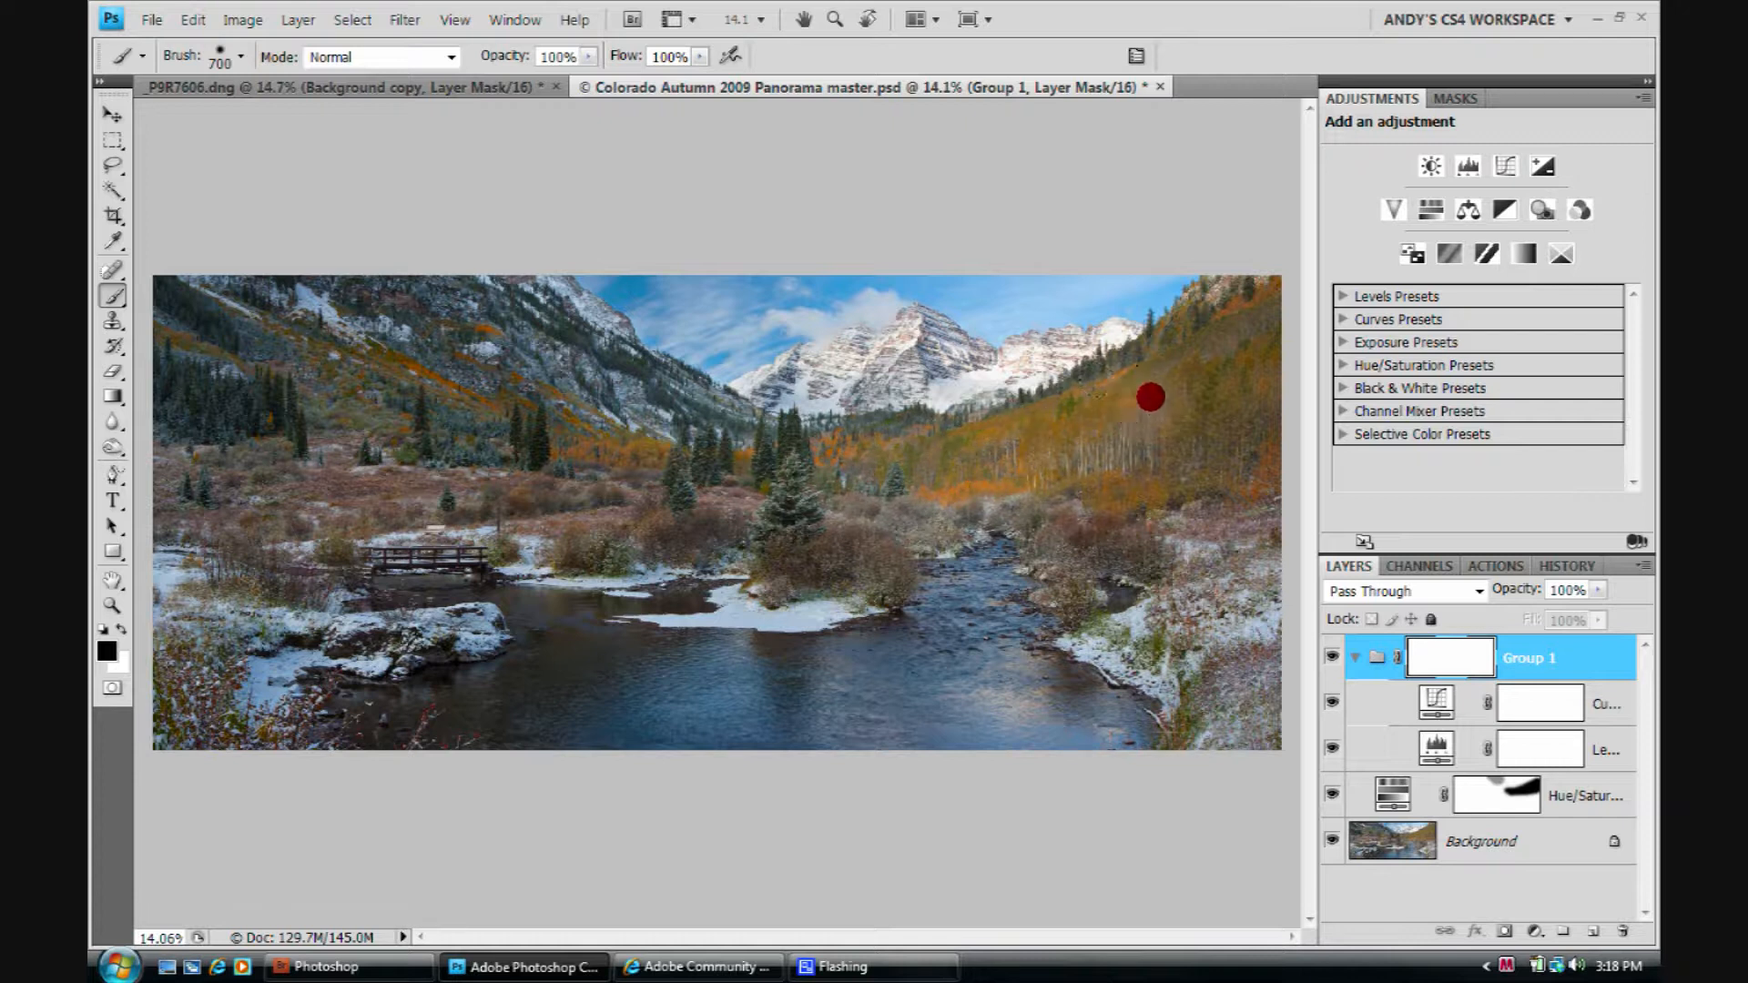
left_click_drag(1211, 342, 1291, 242)
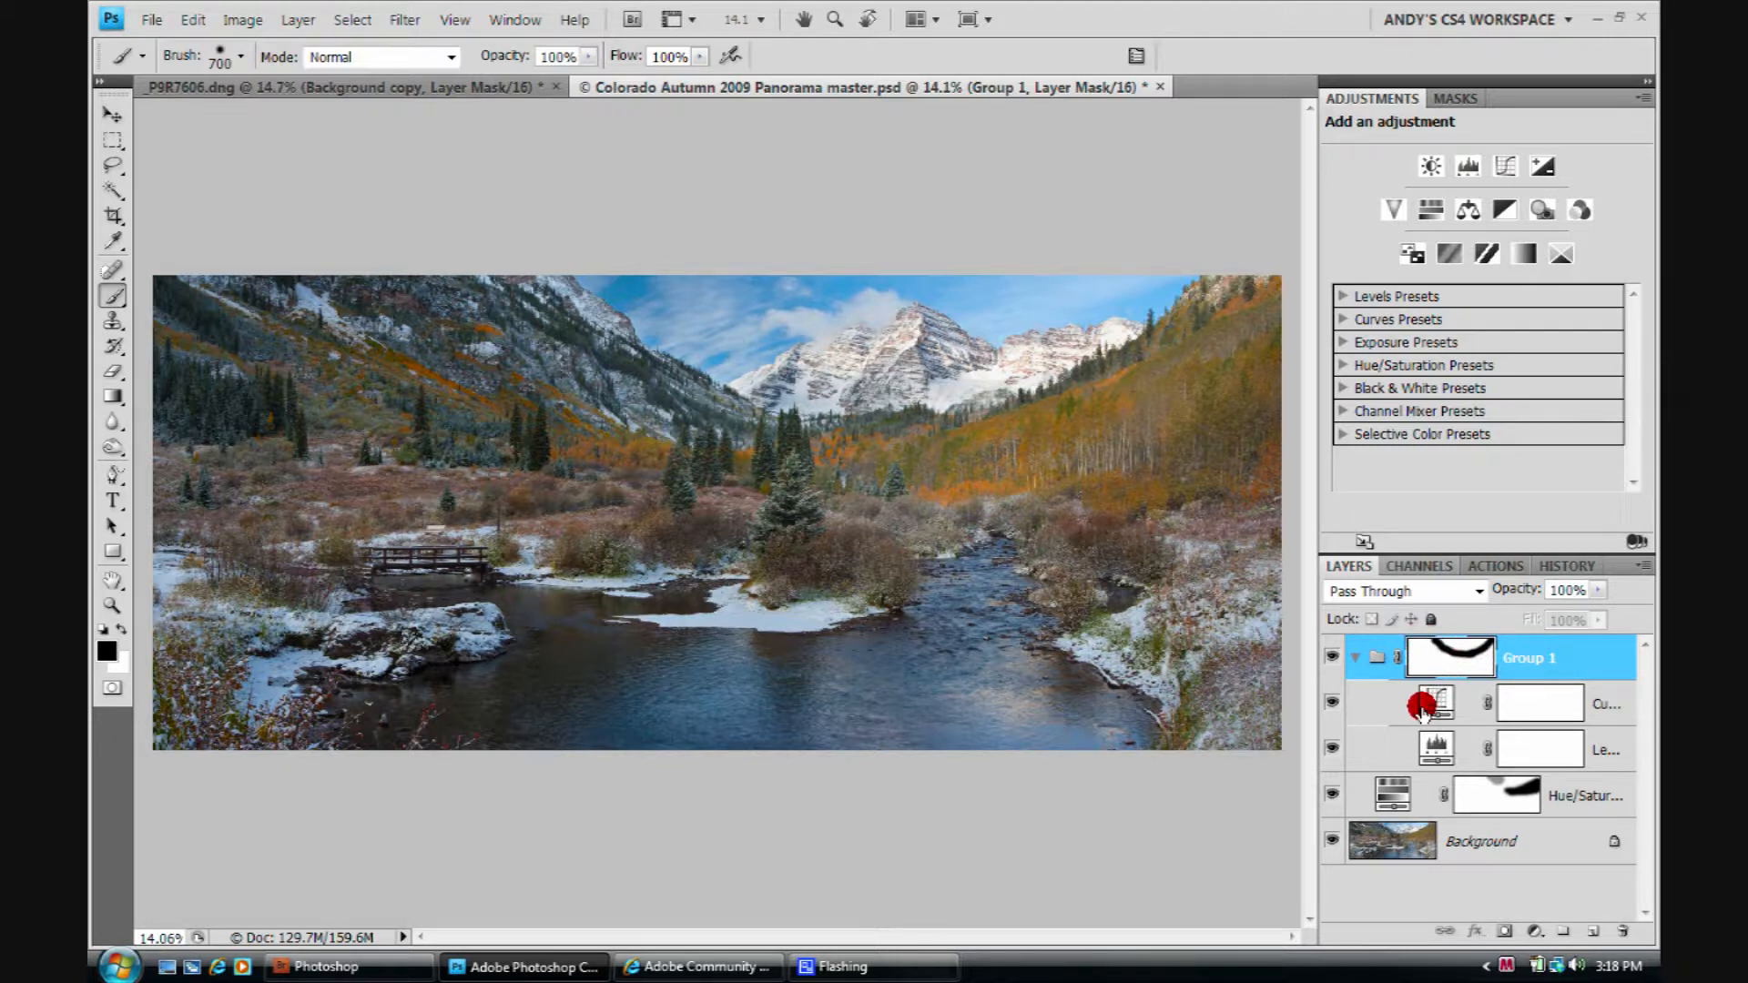
Display the group mask alone, fill everything outside the sky and peaks with black using a brush enlarged to 1300 px, and return to the image.
left_click(1432, 656, "alt")
mouse_move(394, 228)
left_mouse_down()
mouse_move(515, 386)
mouse_move(418, 314)
mouse_move(632, 447)
mouse_move(812, 487)
mouse_move(1073, 436)
mouse_move(1202, 329)
mouse_move(1276, 233)
mouse_move(1231, 458)
mouse_move(1053, 534)
mouse_move(1176, 405)
mouse_move(1195, 485)
mouse_move(972, 531)
mouse_move(771, 510)
mouse_move(577, 443)
mouse_move(458, 381)
mouse_move(308, 257)
mouse_move(344, 337)
mouse_move(318, 365)
left_mouse_up()
key("bracketright")
key("bracketright")
key("bracketright")
key("bracketright")
key("bracketright")
key("bracketright")
mouse_move(466, 466)
left_mouse_down()
mouse_move(729, 591)
mouse_move(947, 655)
mouse_move(1299, 519)
mouse_move(627, 694)
mouse_move(1280, 706)
left_mouse_up()
mouse_move(354, 701)
left_mouse_down()
mouse_move(173, 711)
mouse_move(237, 564)
mouse_move(143, 286)
mouse_move(492, 542)
mouse_move(108, 377)
mouse_move(210, 510)
mouse_move(219, 651)
left_mouse_up()
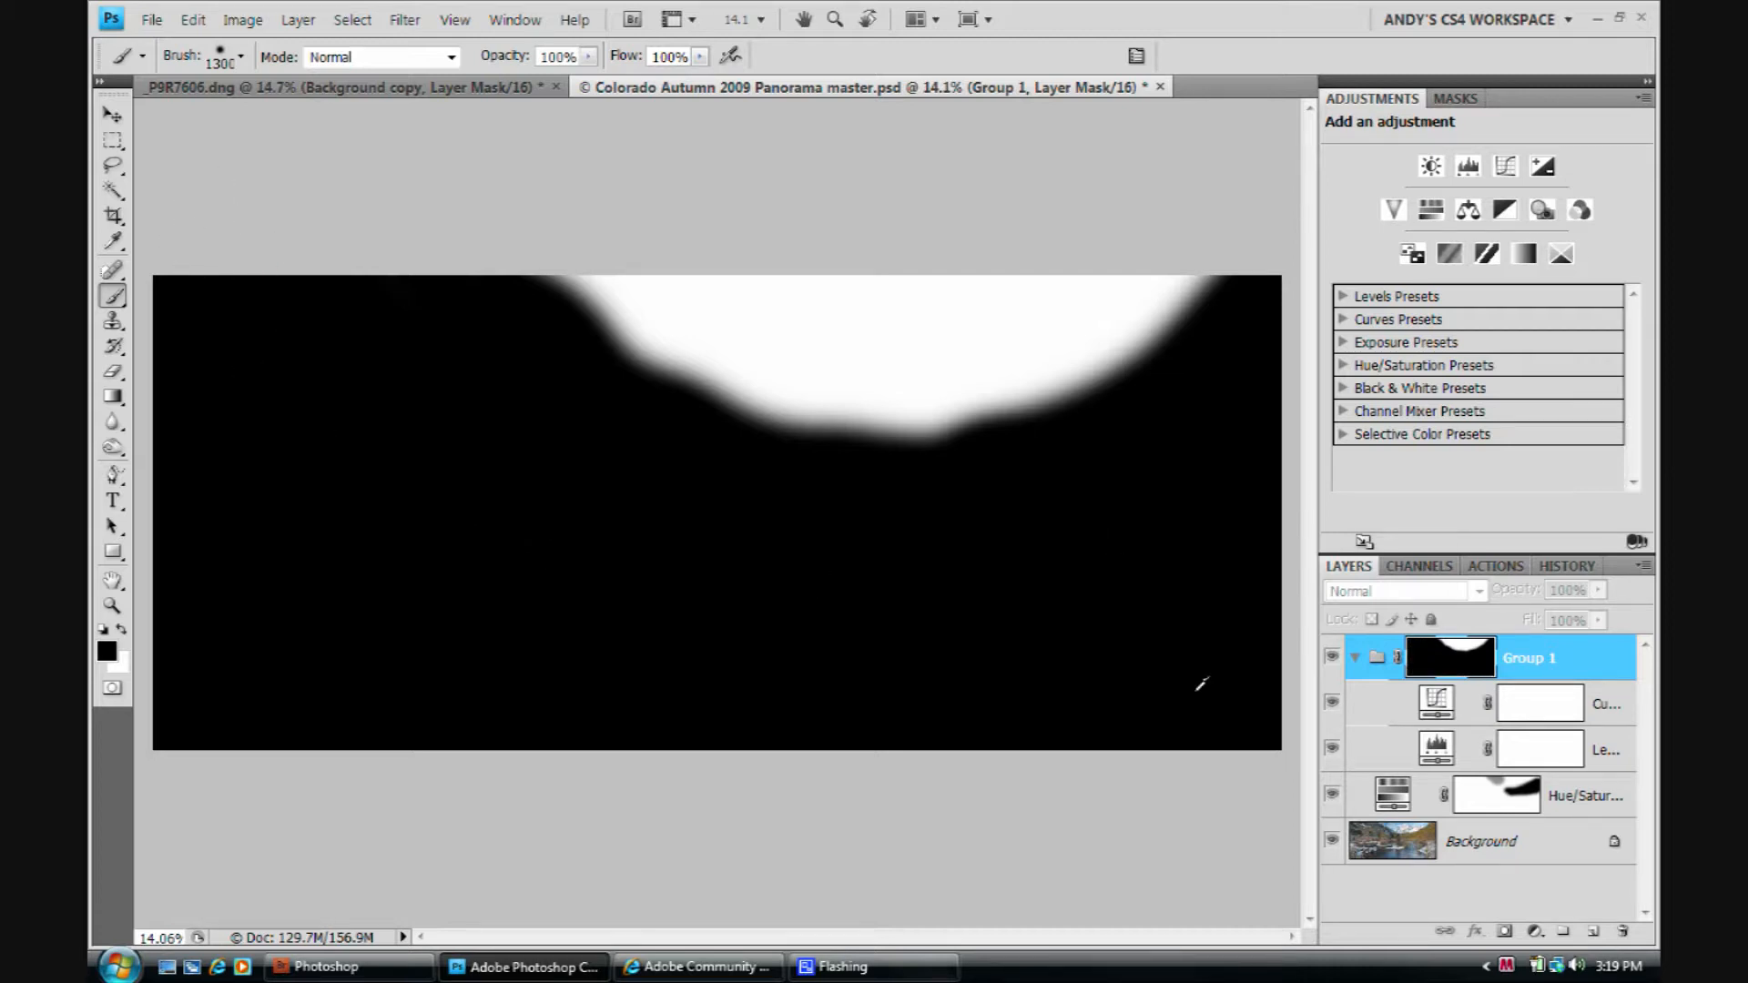
left_click(1448, 674, "alt")
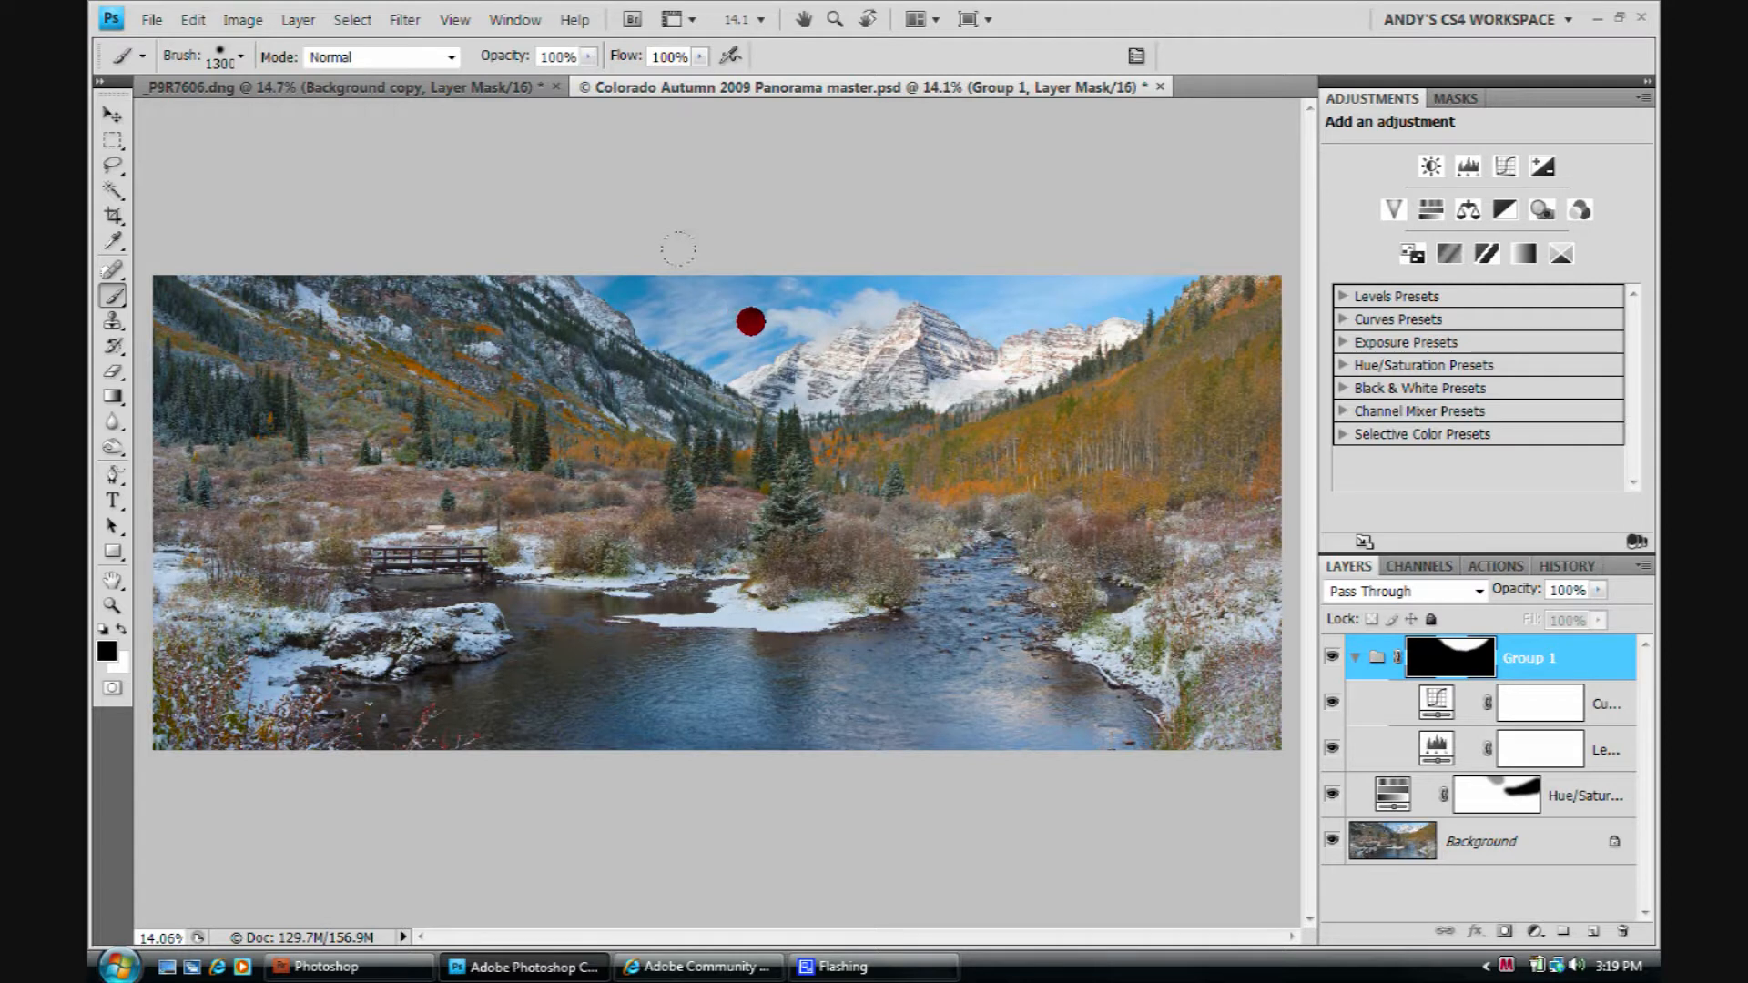
Compare the image with the masked adjustment group hidden and shown.
key("z")
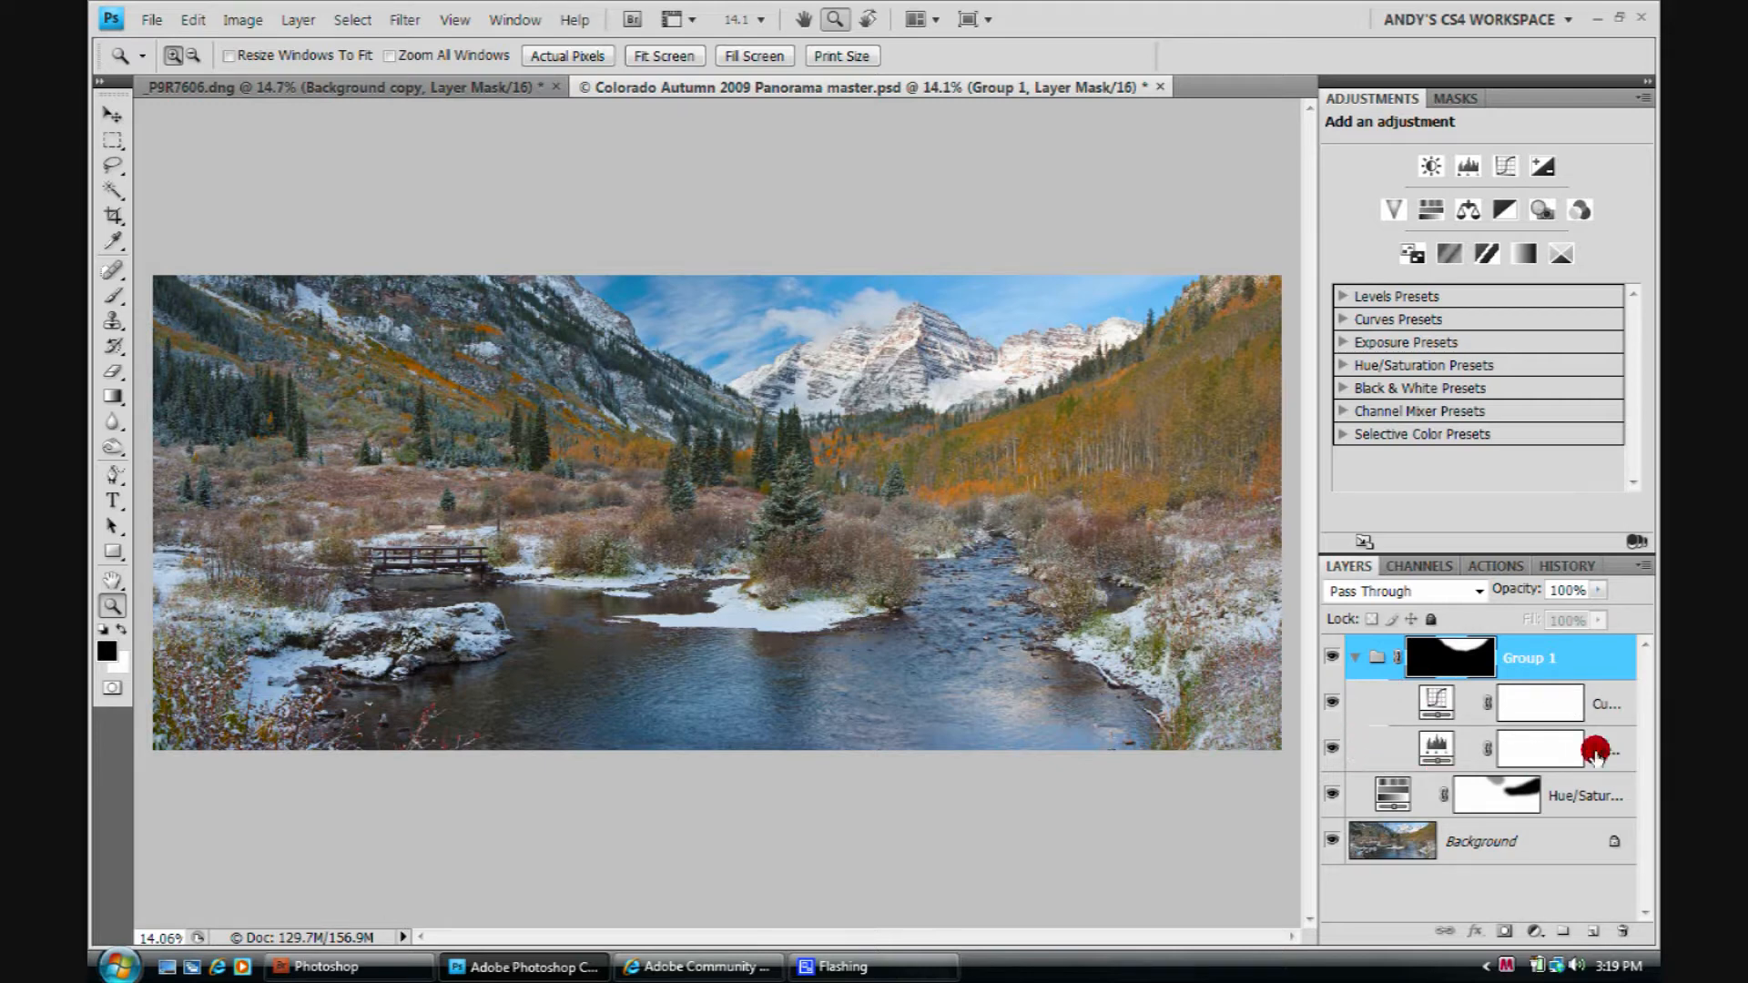
left_click(1330, 655)
left_click(1328, 655)
left_click(1329, 655)
left_click(1329, 656)
left_click(1328, 655)
left_click(1328, 655)
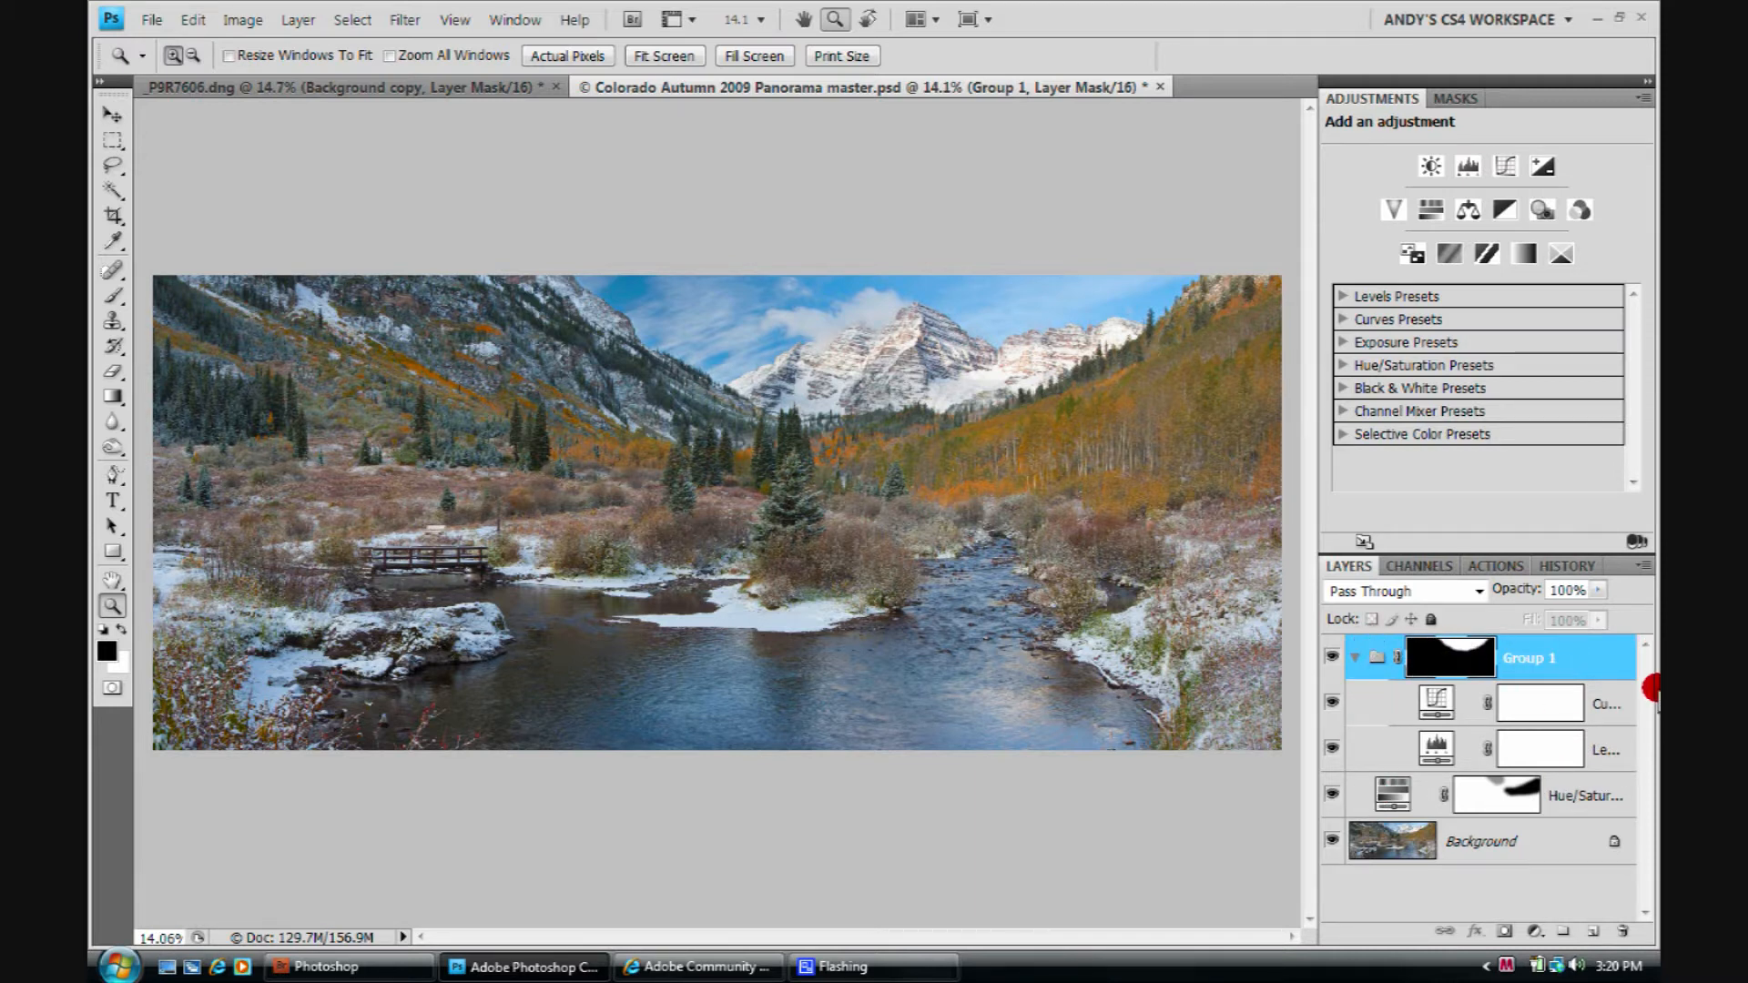
Ungroup the layer group holding the Curves and Levels adjustments.
left_click(298, 20)
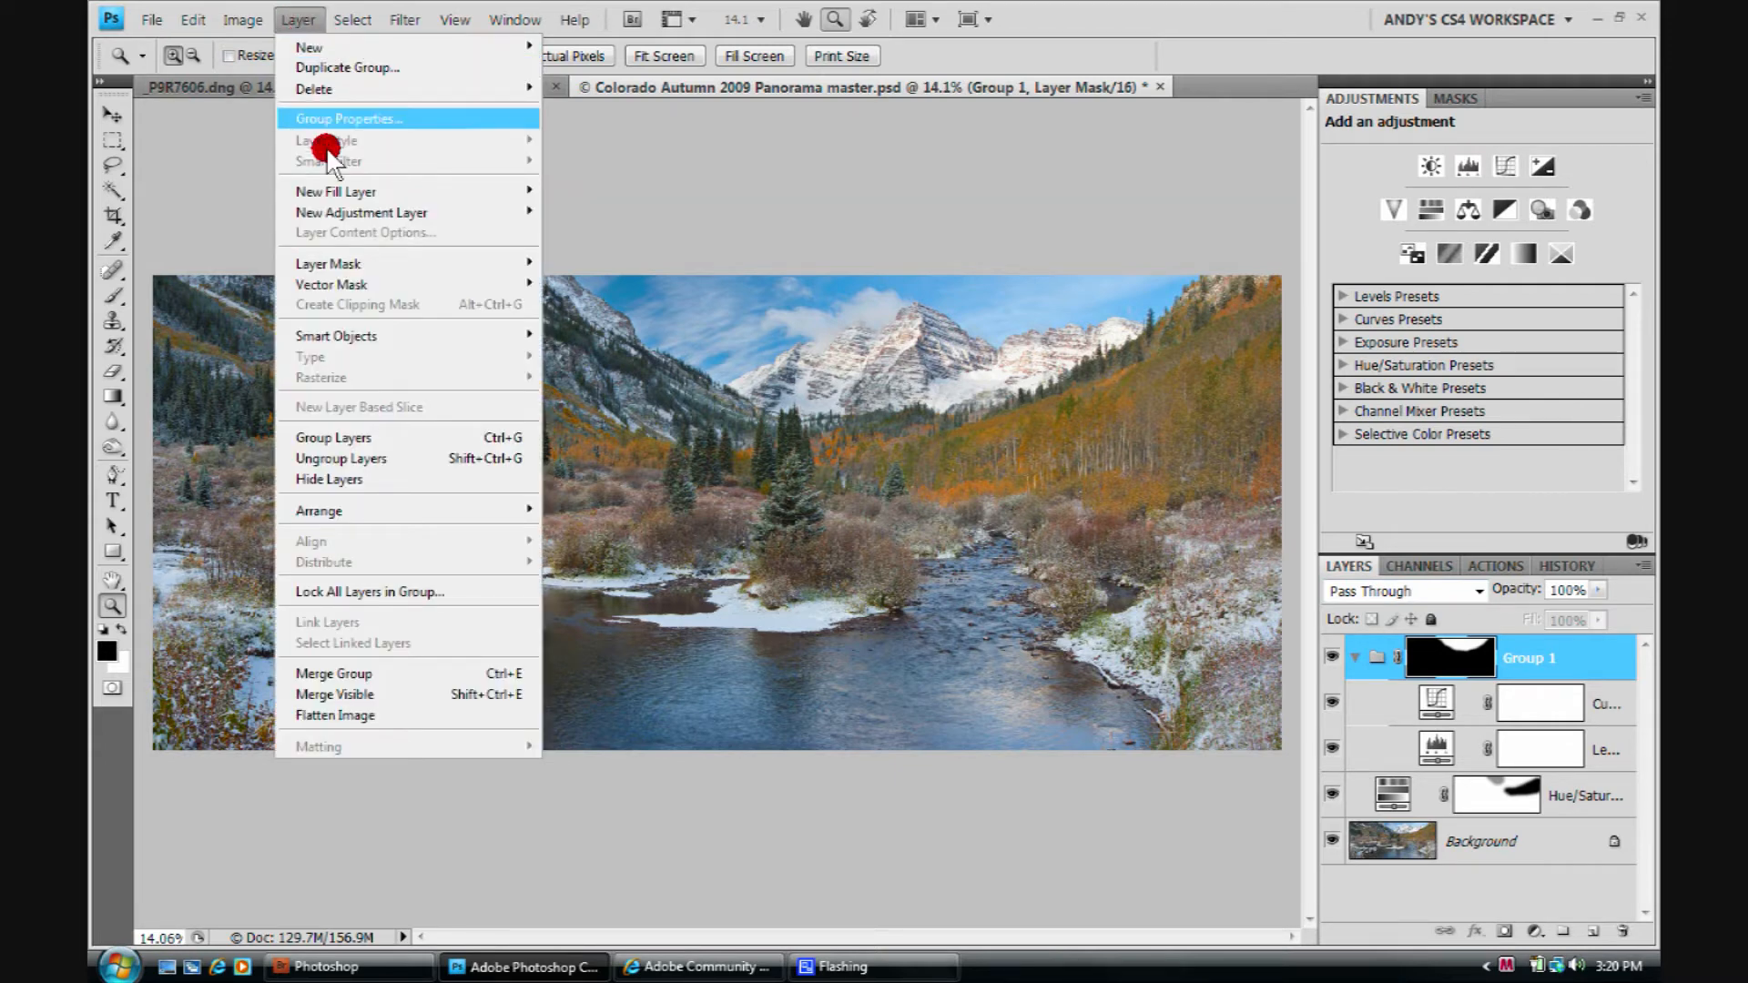
left_click(376, 457)
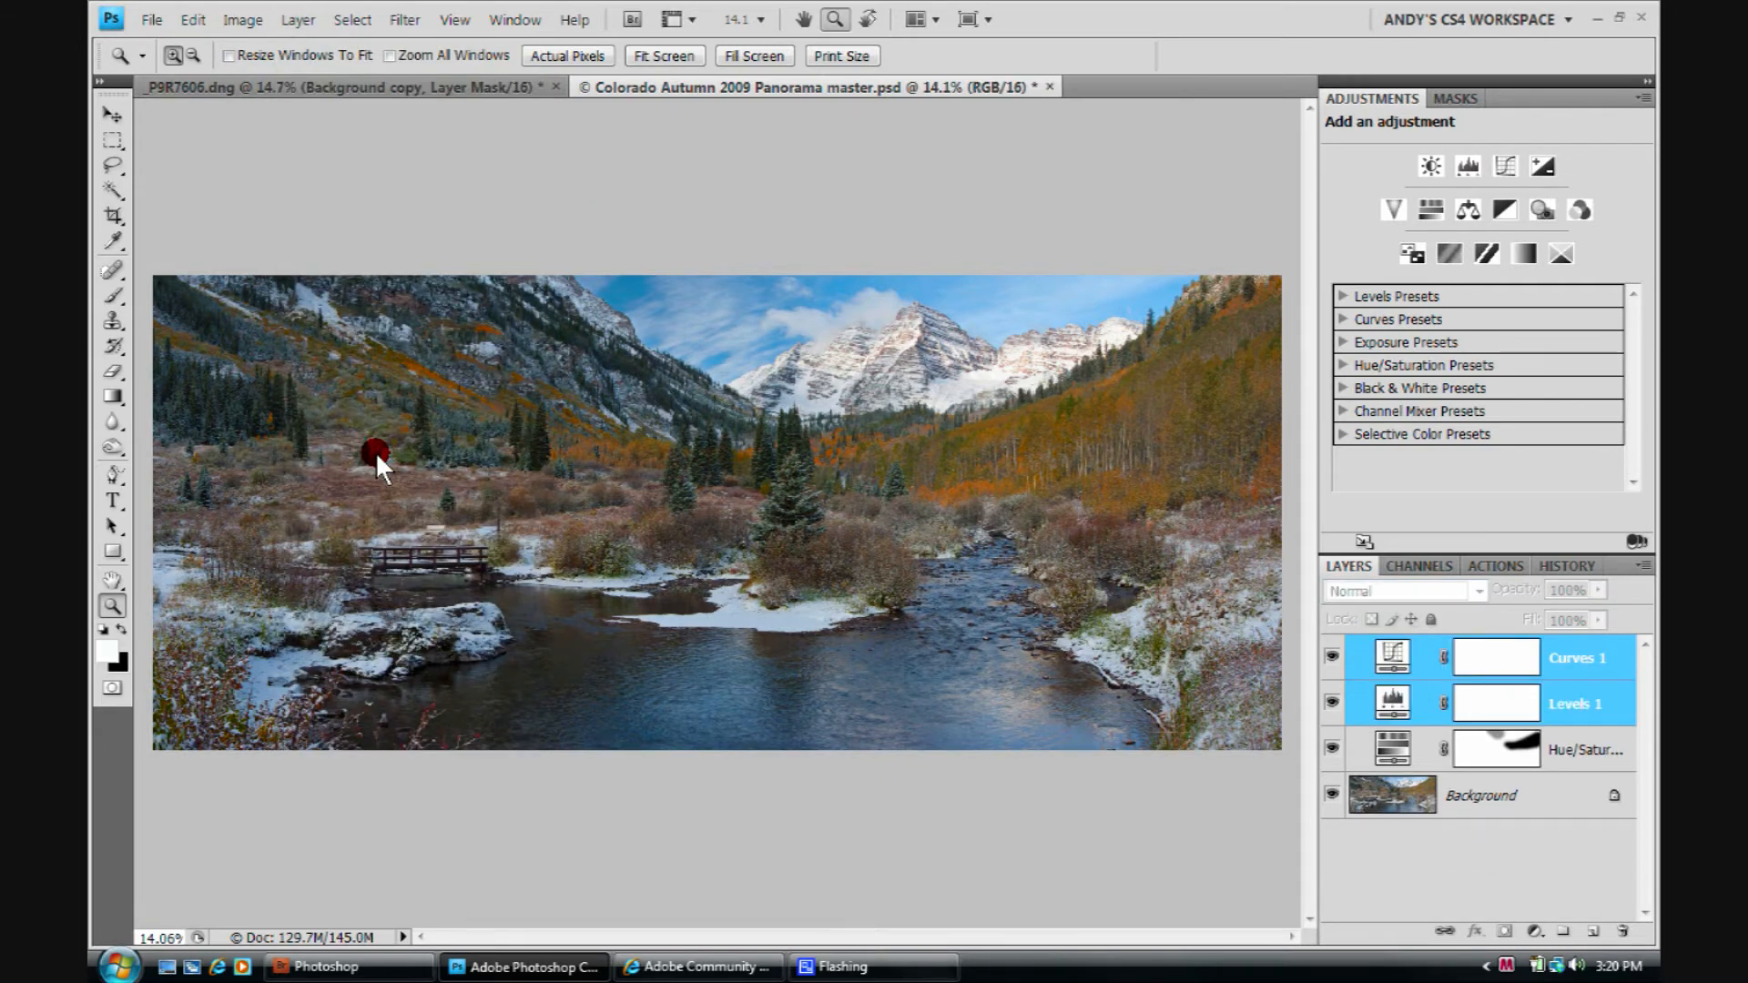